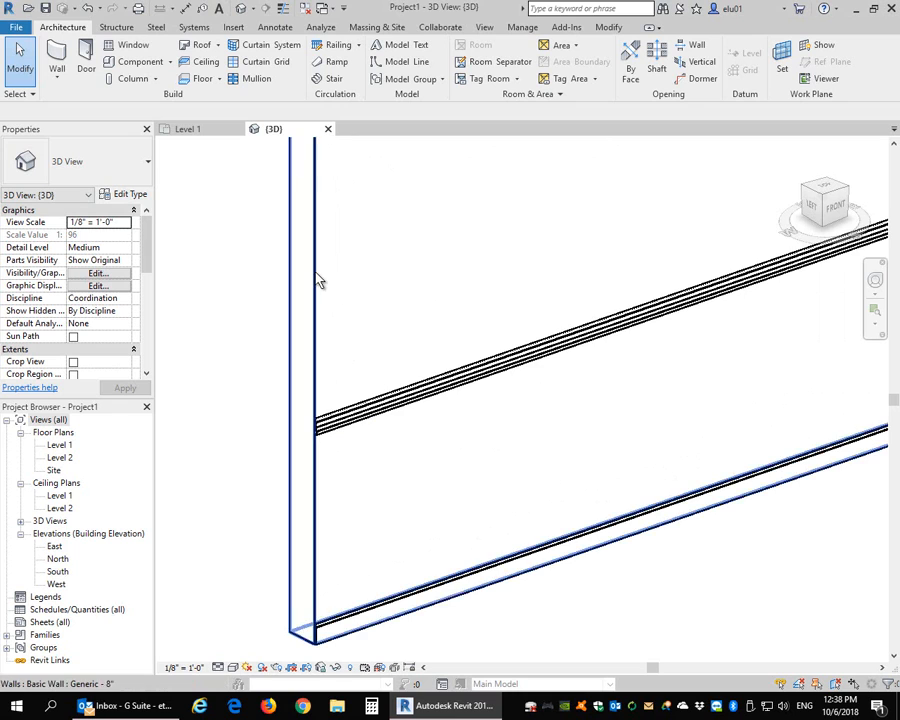
Step: Open the Material Browser and make its window narrower beside the 3D wall view
scroll(394, 271, "down", 3)
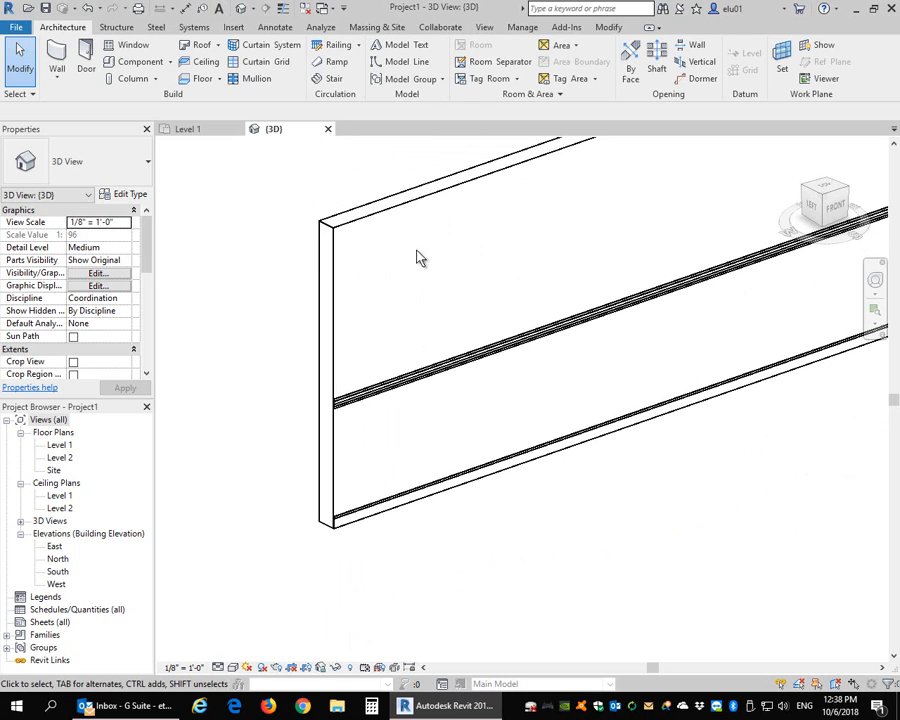
middle_click_drag(418, 262, 445, 315)
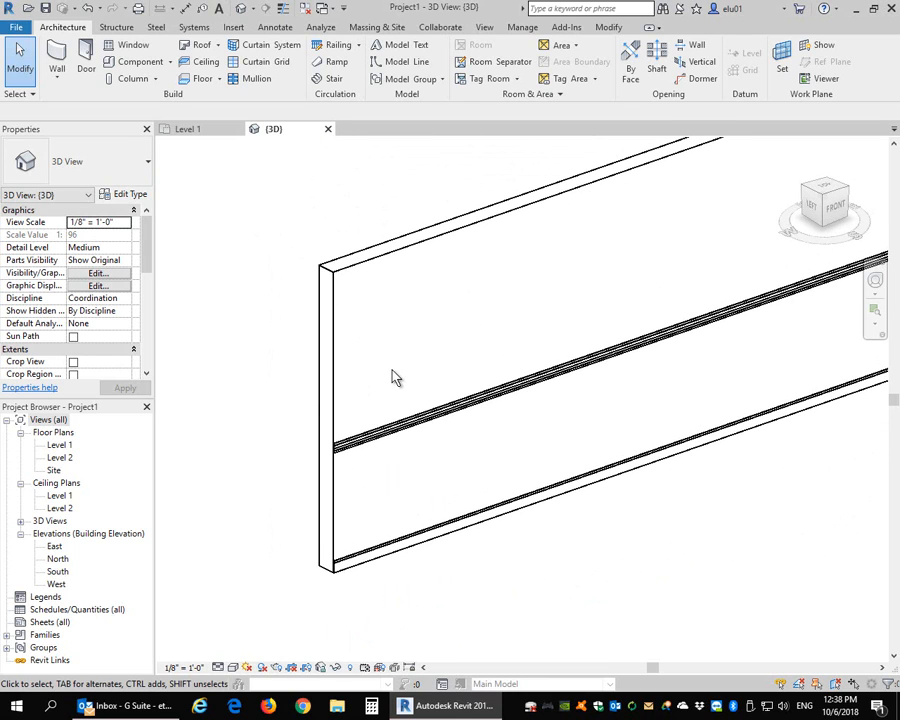
middle_click_drag(500, 375, 504, 368)
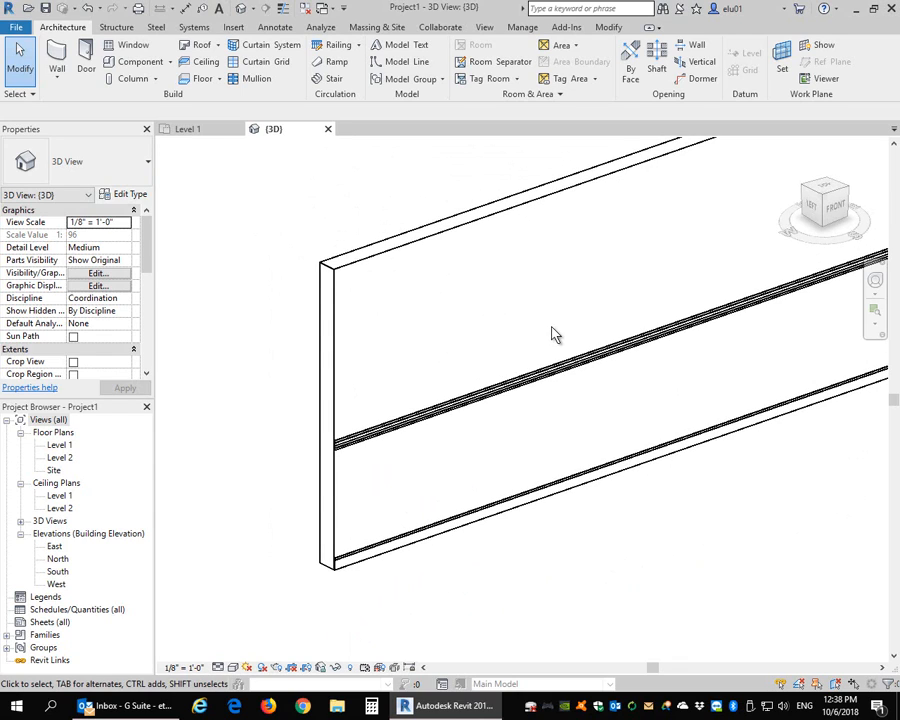
left_click(521, 29)
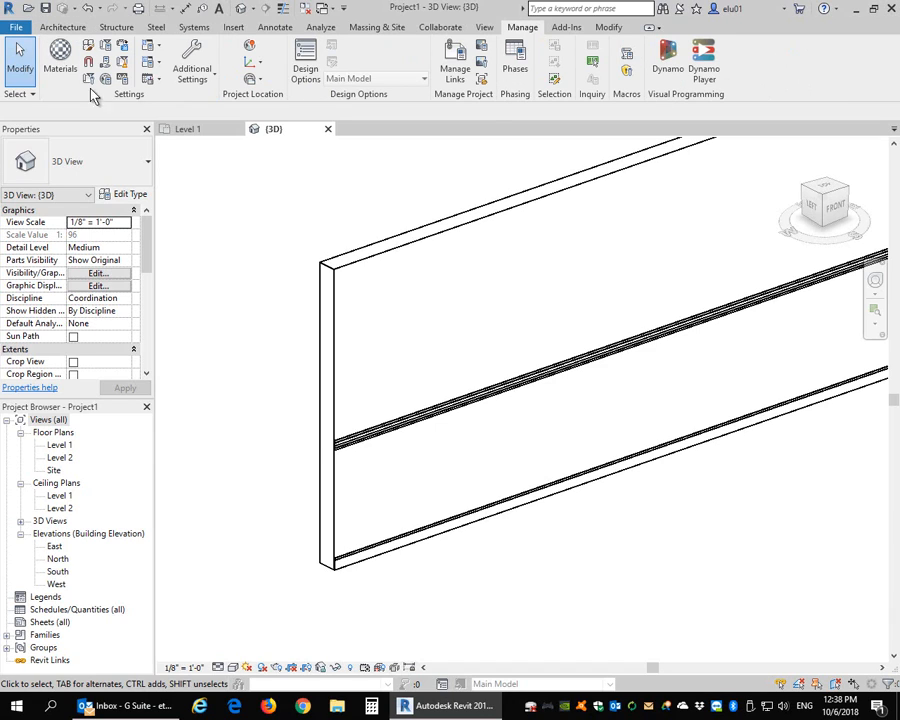
left_click(60, 62)
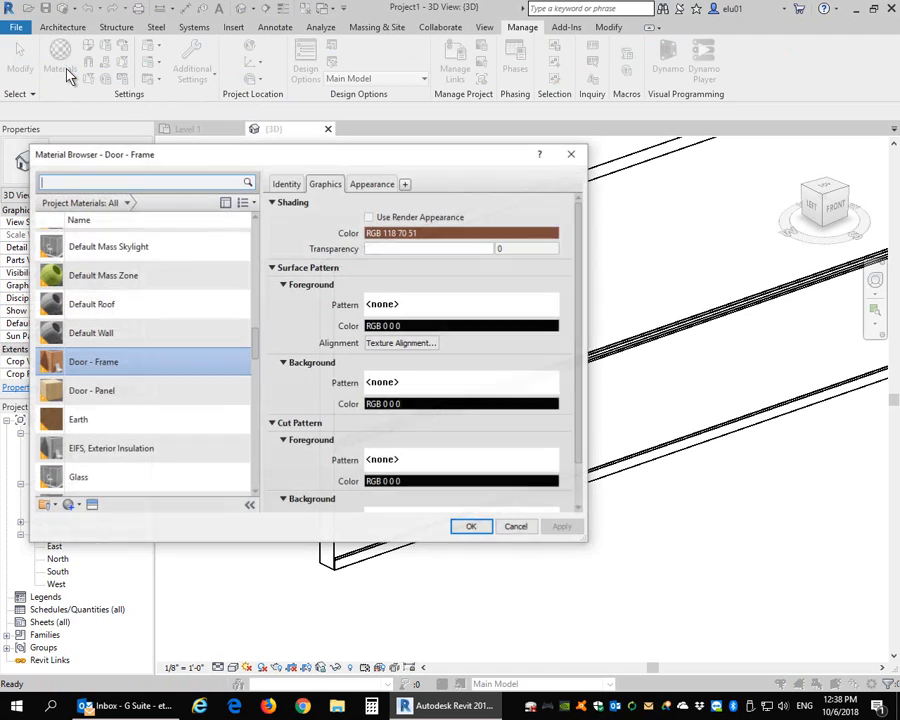
mouse_move(172, 160)
left_mouse_down()
mouse_move(163, 161)
mouse_move(163, 150)
left_mouse_up()
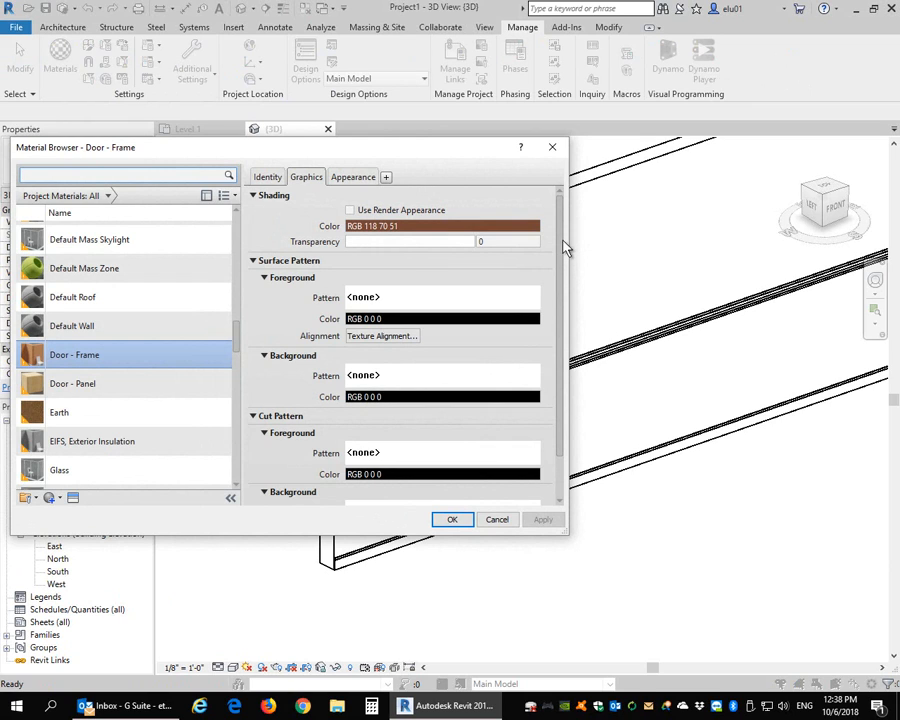
left_click_drag(575, 239, 448, 238)
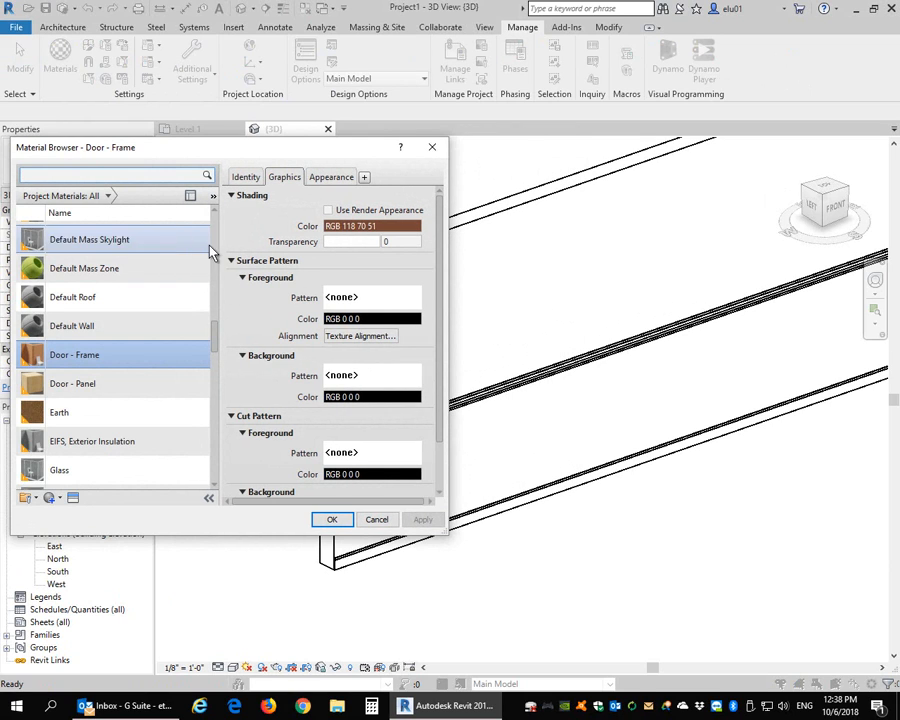
Step: Look through the existing project materials and create a new material
left_click_drag(217, 337, 215, 490)
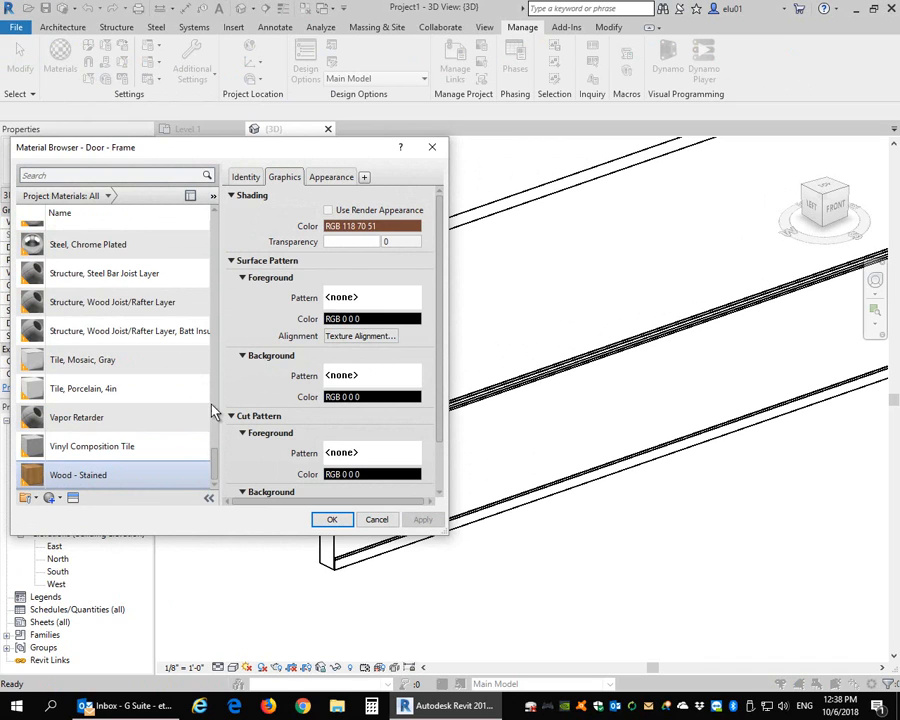
left_click_drag(212, 410, 222, 222)
left_click_drag(219, 297, 220, 285)
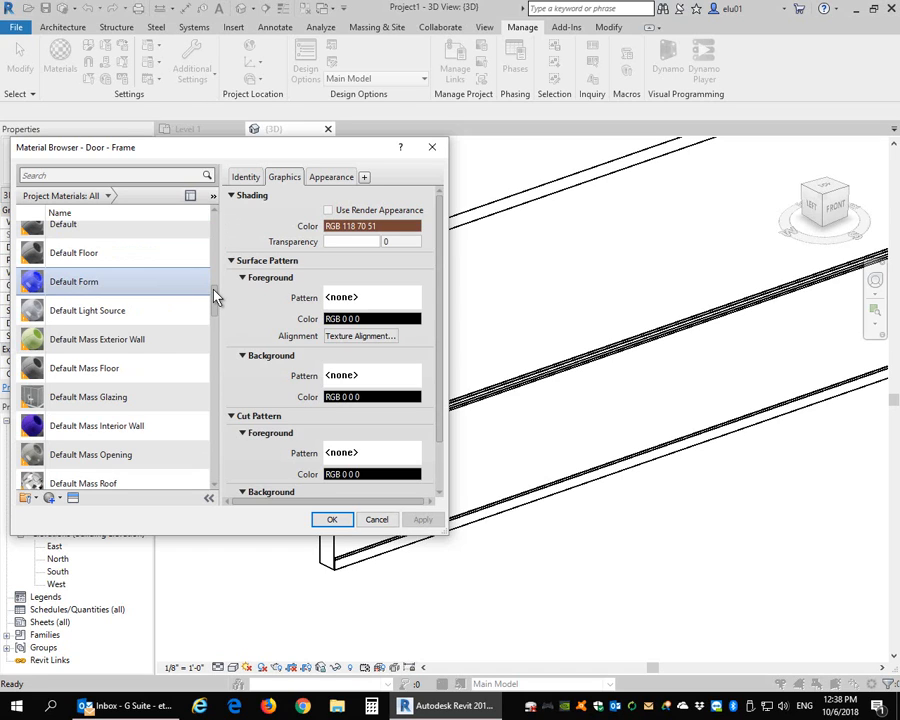
left_click_drag(215, 296, 220, 470)
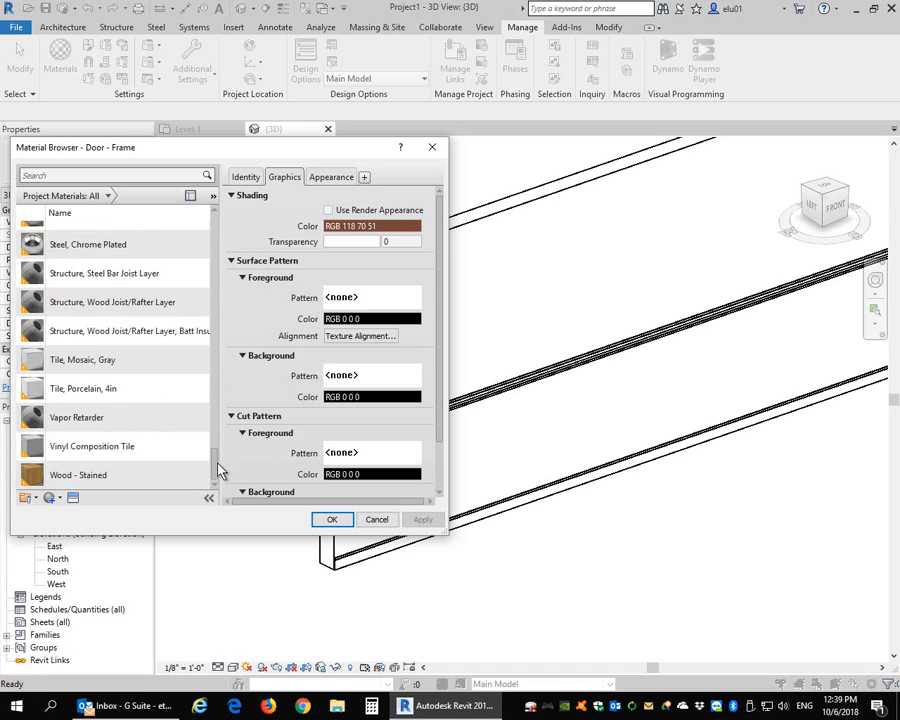
left_click(60, 500)
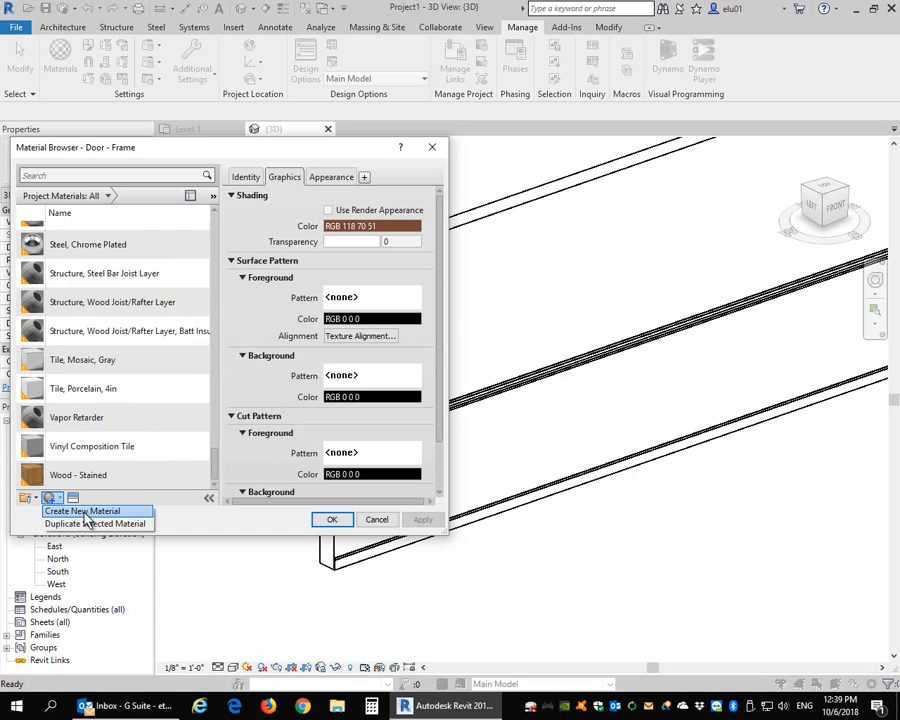
left_click(100, 512)
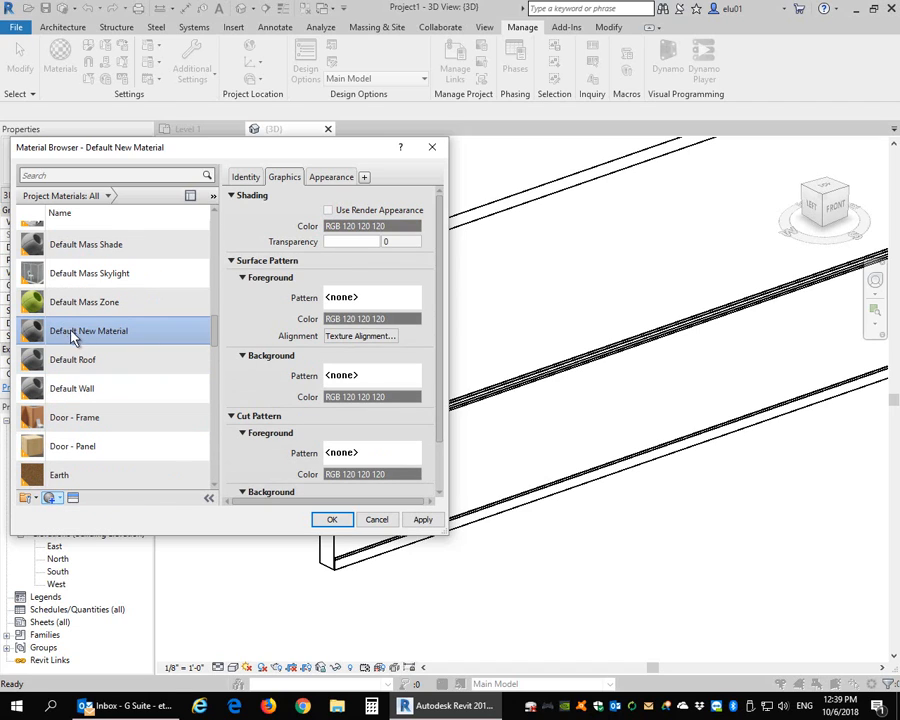
Step: Rename the new material as EL Wall Covering 1 in its identity data
left_click(246, 177)
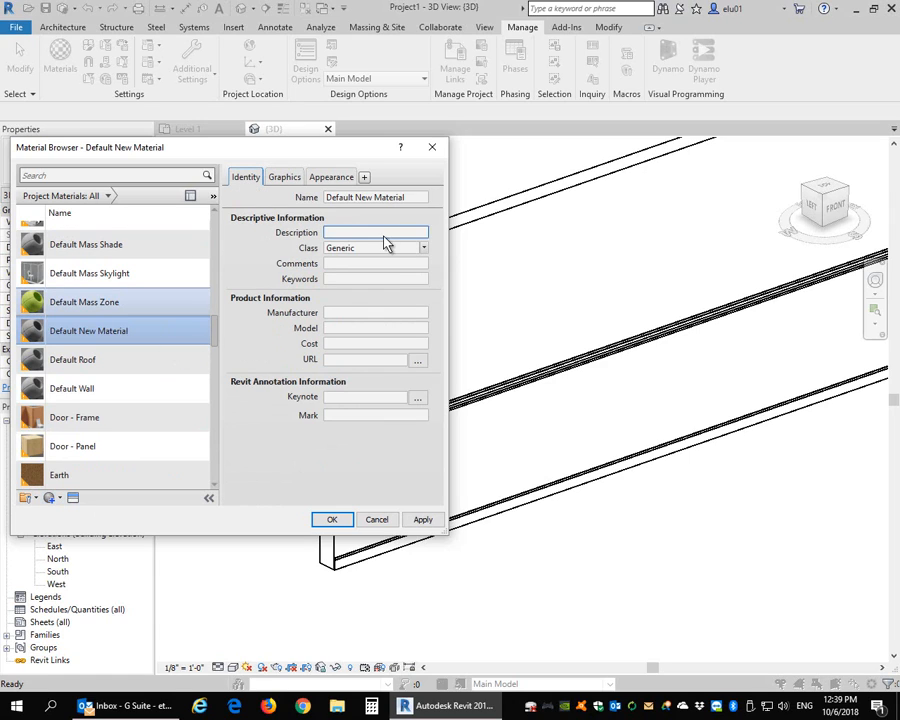
left_click(406, 197)
left_click_drag(373, 197, 297, 193)
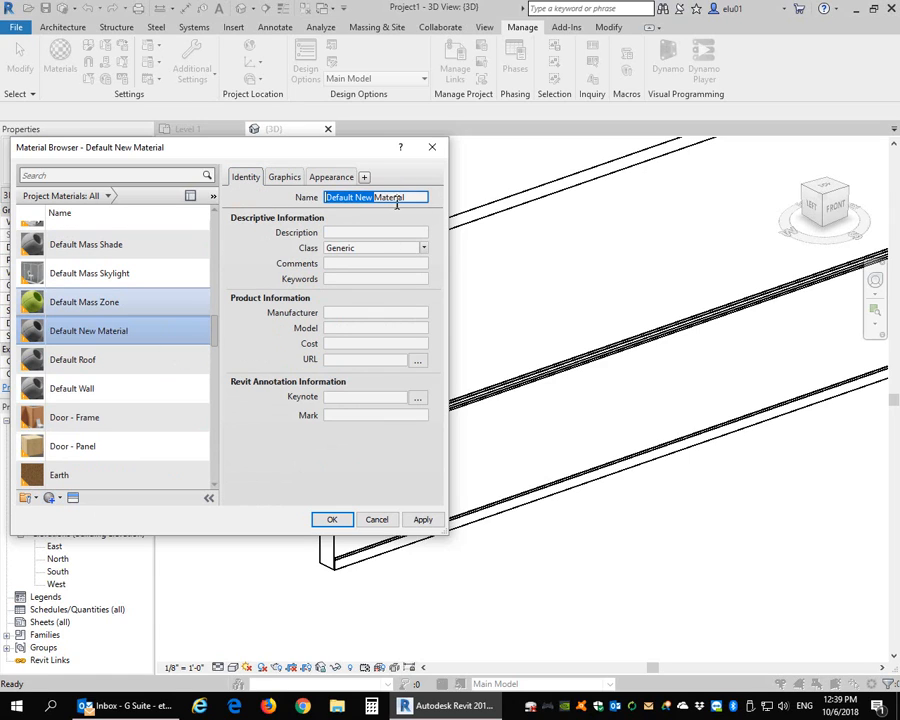
left_click_drag(398, 199, 308, 202)
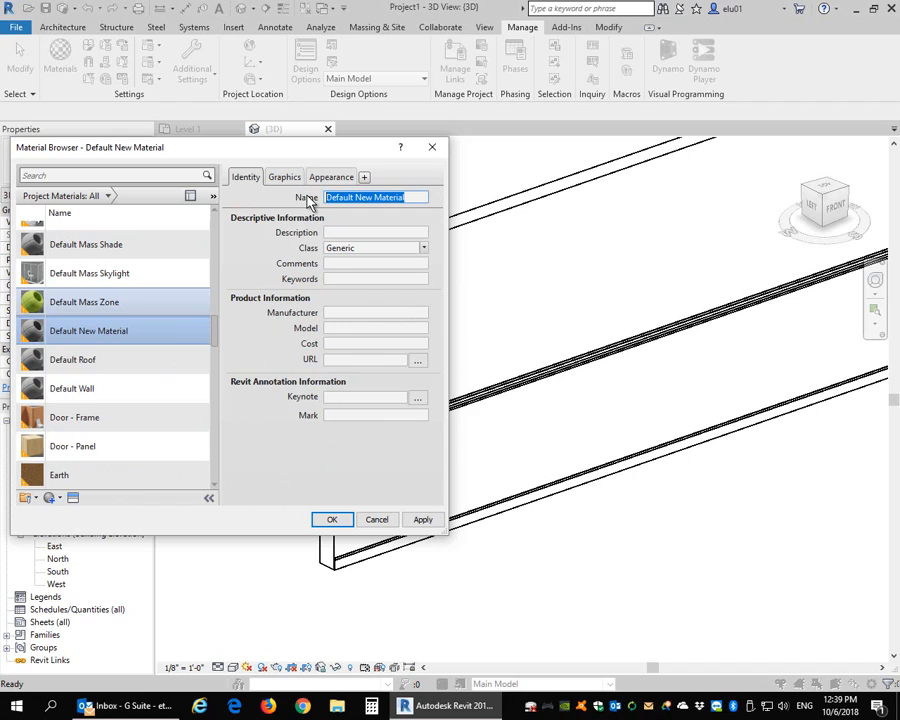
type("EL Wall Covering 1")
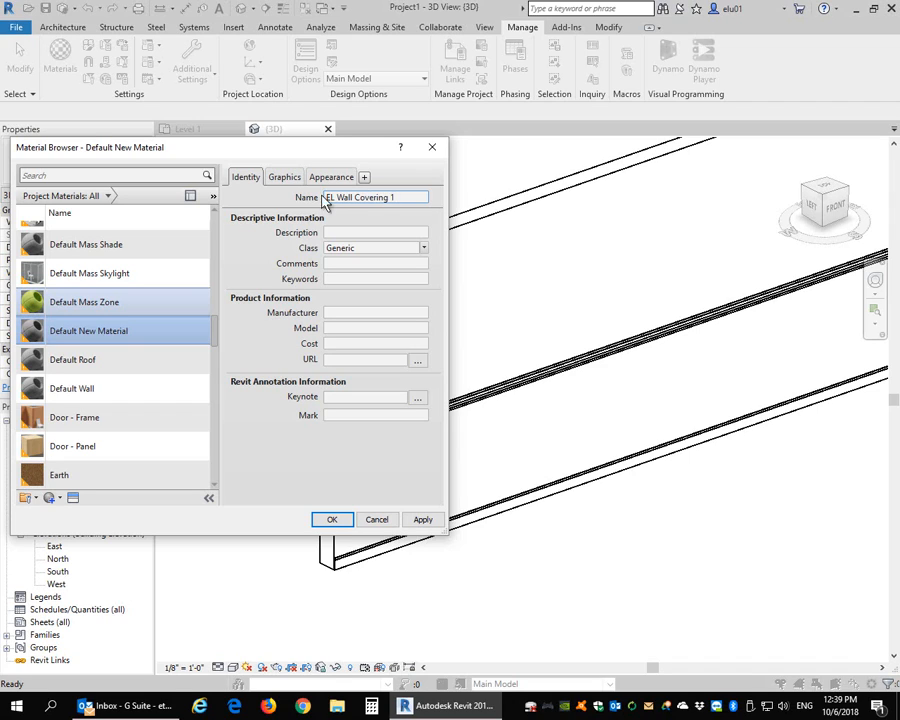
left_click_drag(325, 197, 403, 198)
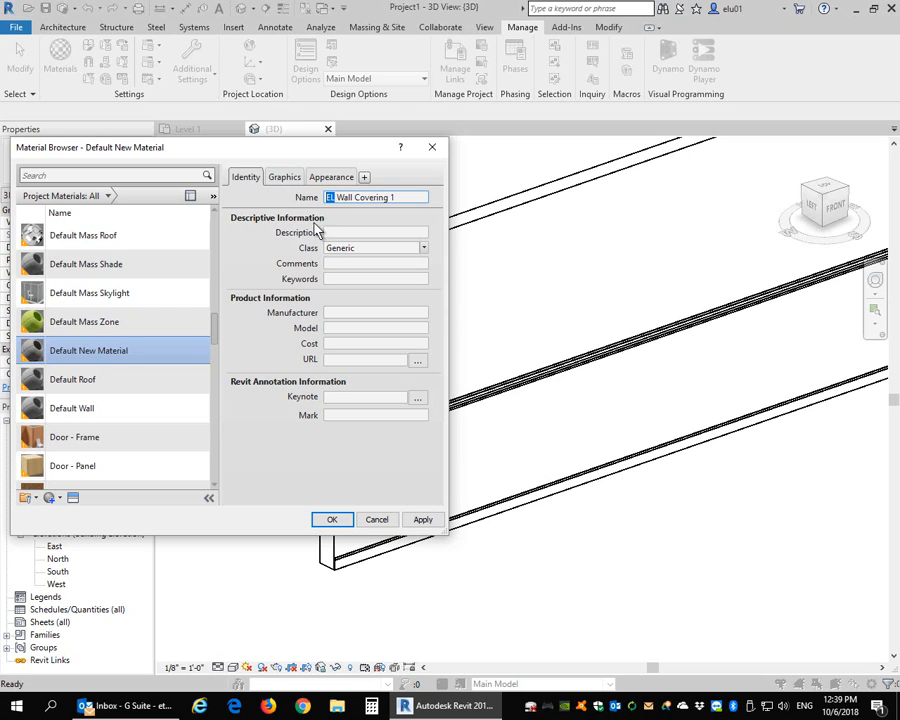
Step: Display the appearance settings of EL Wall Covering 1 and open the Asset Browser, arranged beside the Material Browser
left_click(284, 178)
left_click(330, 178)
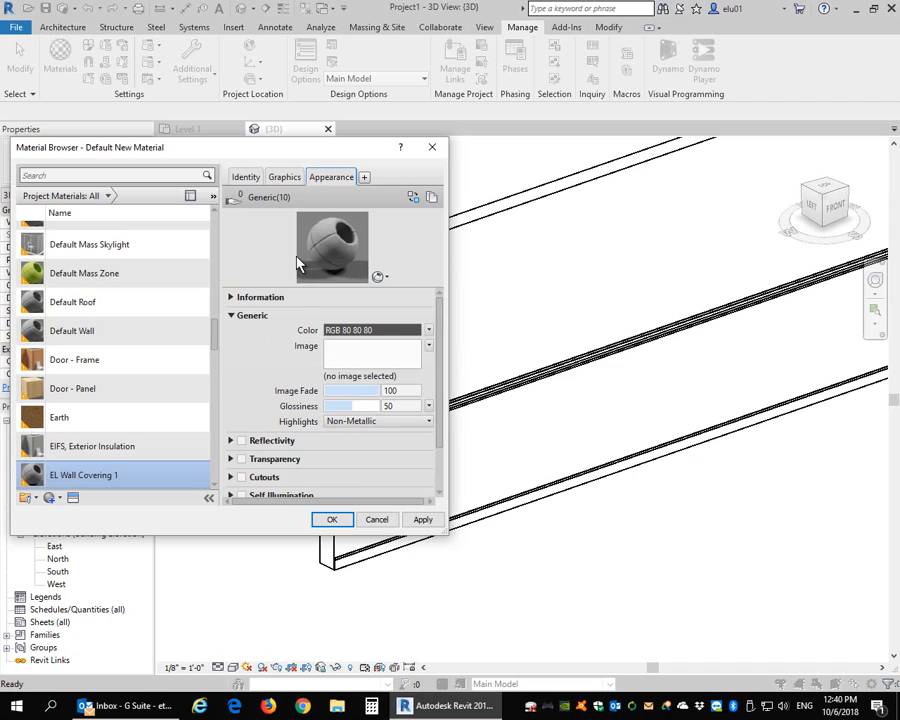
left_click(73, 498)
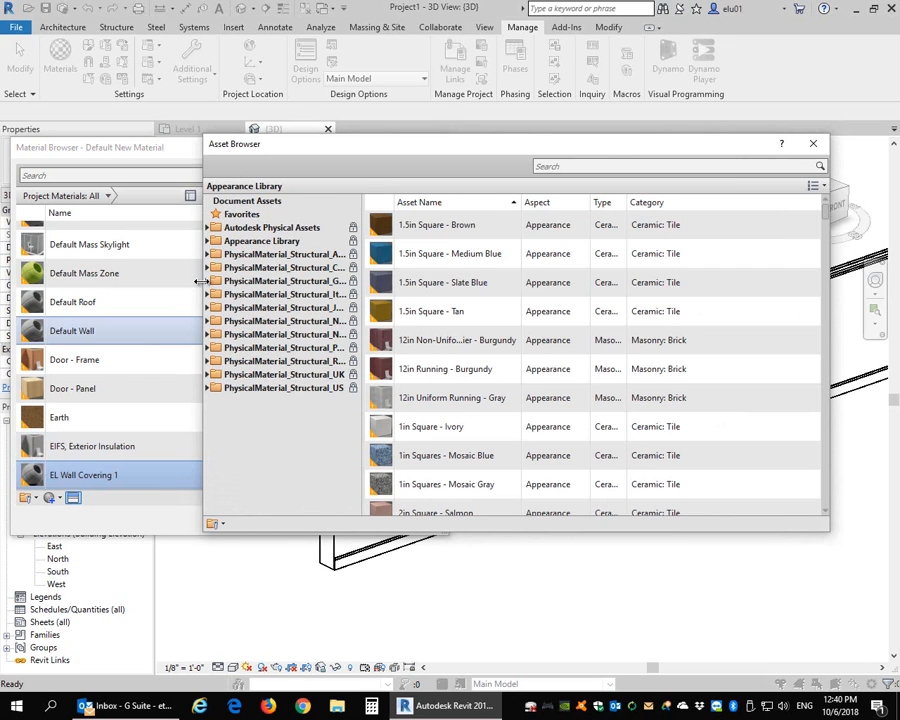
left_click_drag(198, 282, 462, 268)
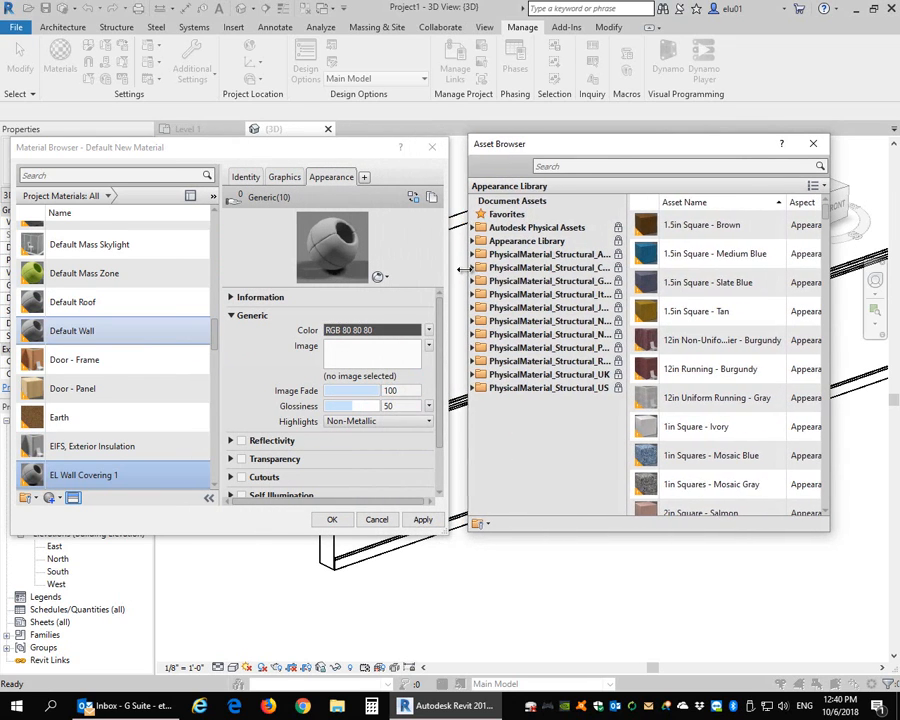
left_click(790, 282)
left_click_drag(831, 280, 899, 277)
Step: Expand the Appearance Library and browse the assets in its Wall Covering category
left_click(485, 242)
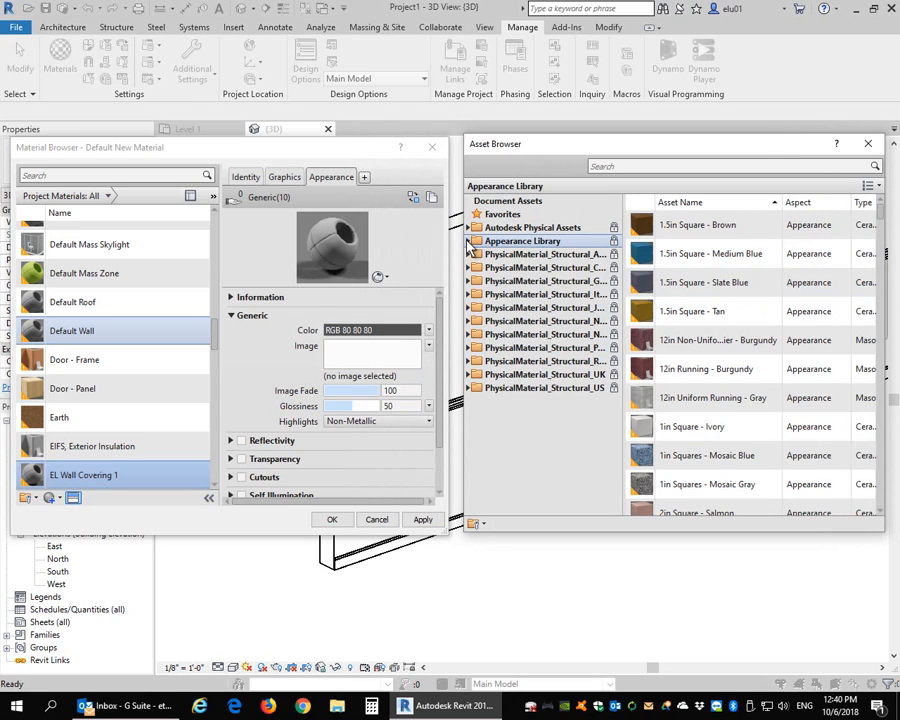
mouse_move(538, 250)
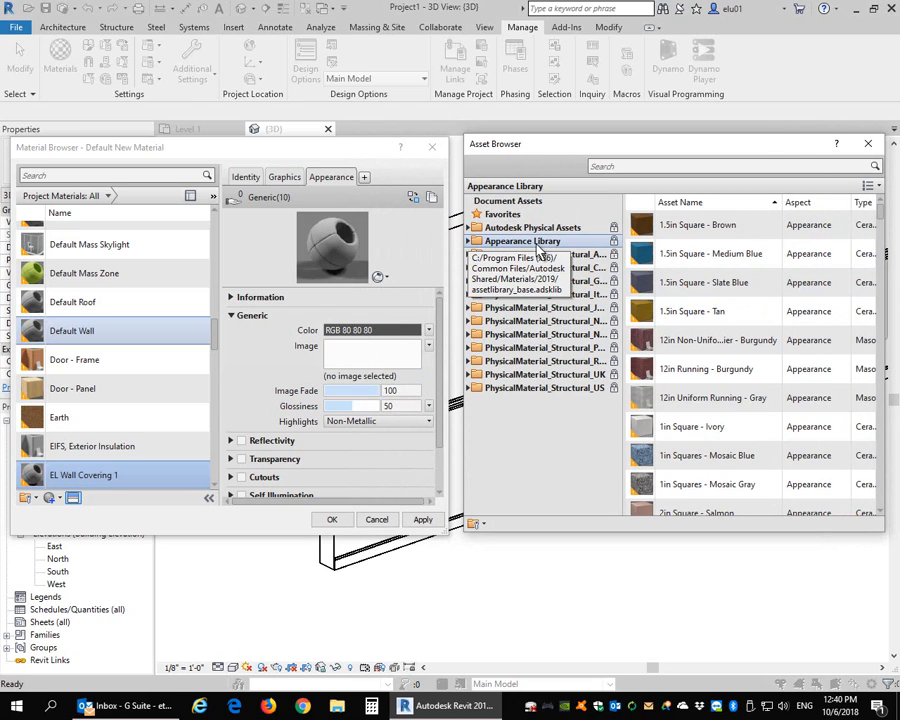
left_click(470, 243)
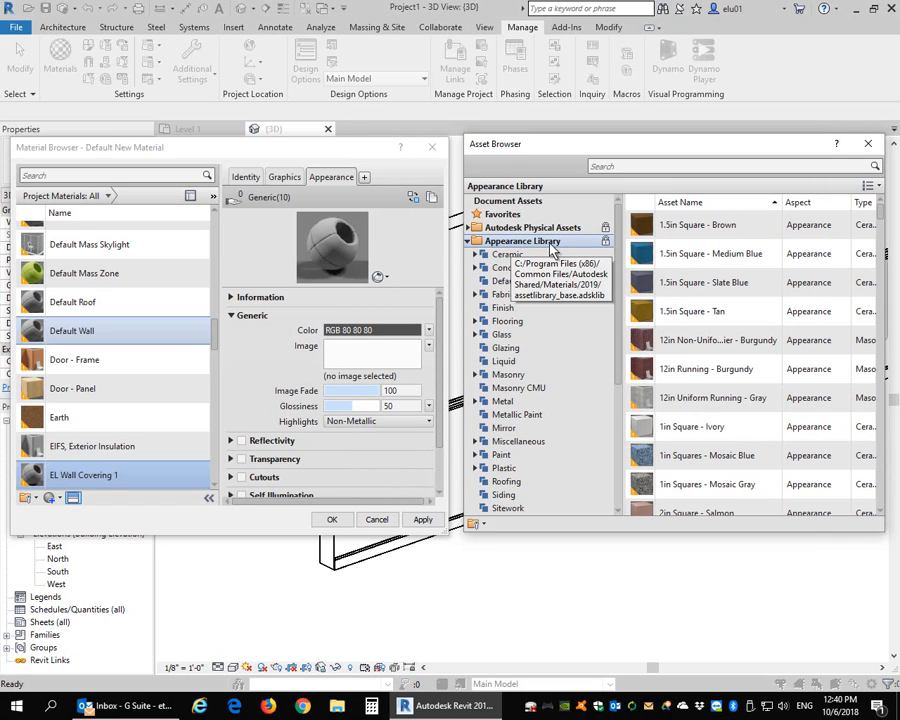
left_click_drag(618, 247, 629, 297)
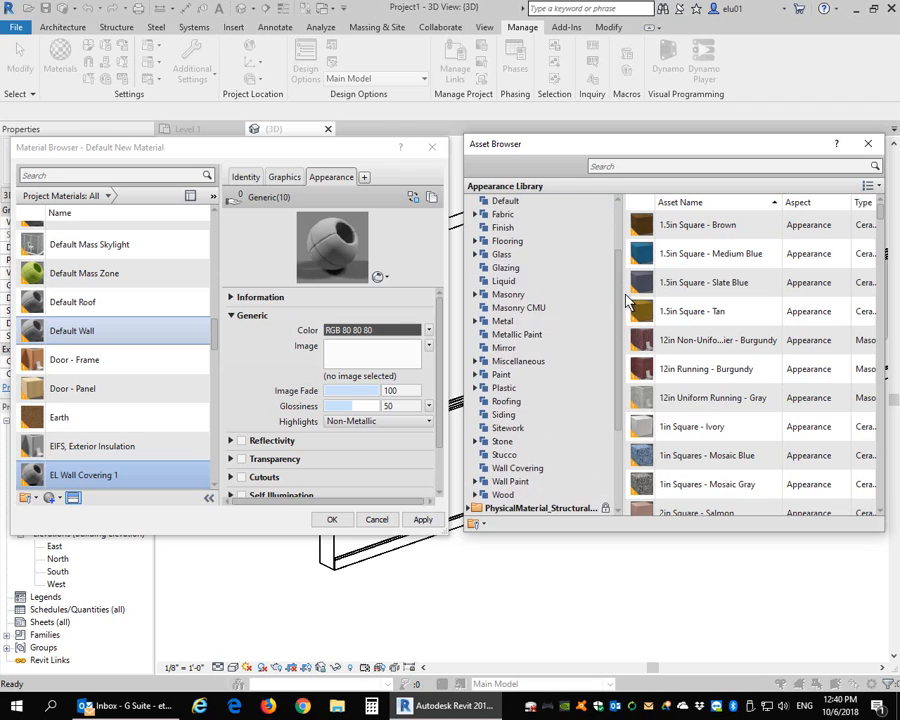
left_click(489, 469)
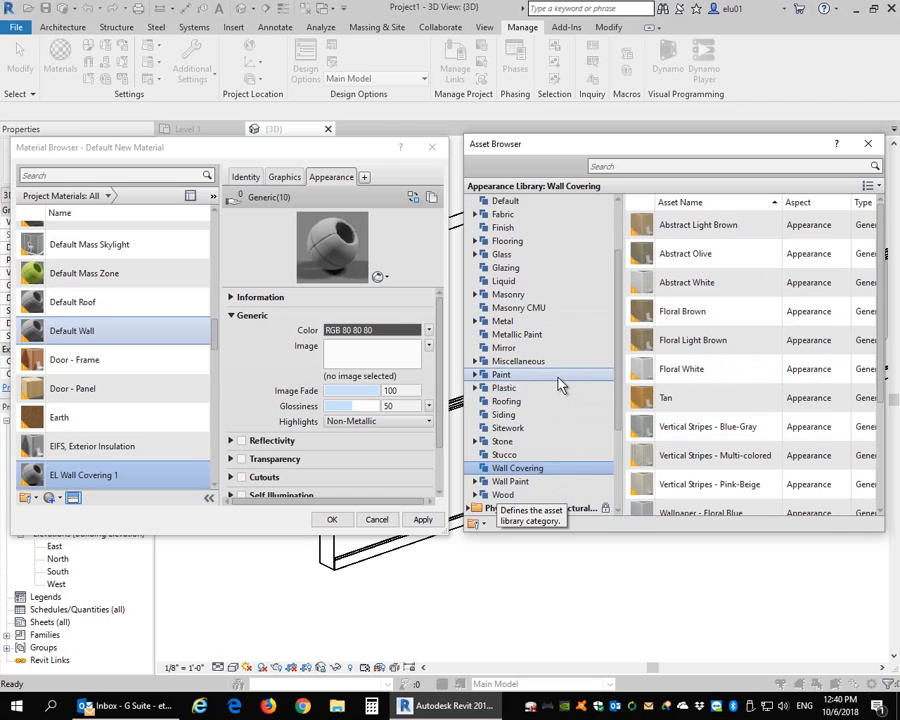
scroll(479, 355, "down", 1)
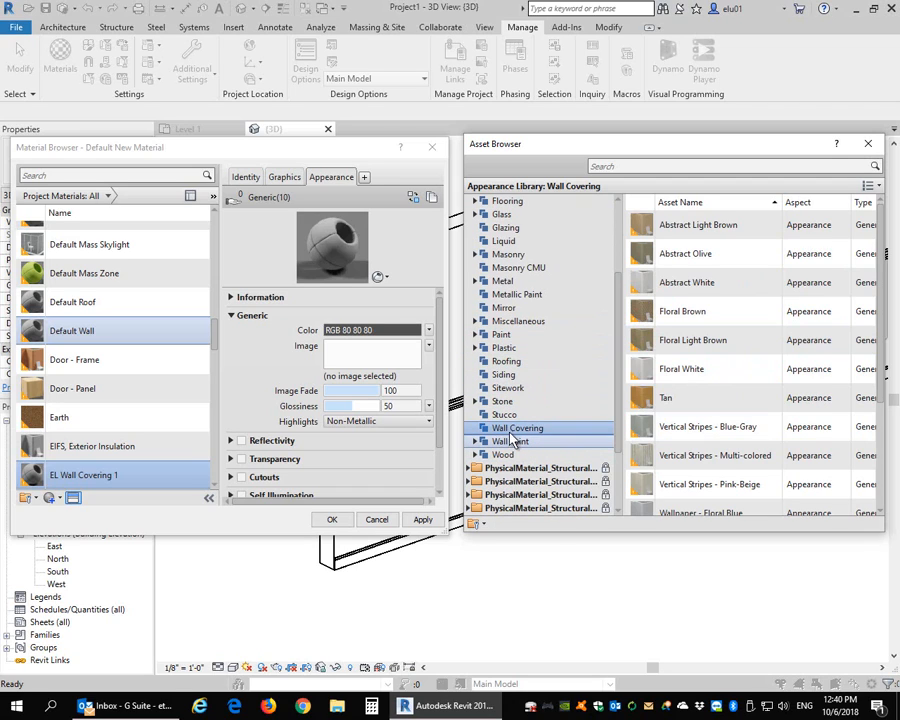
scroll(630, 352, "down", 2)
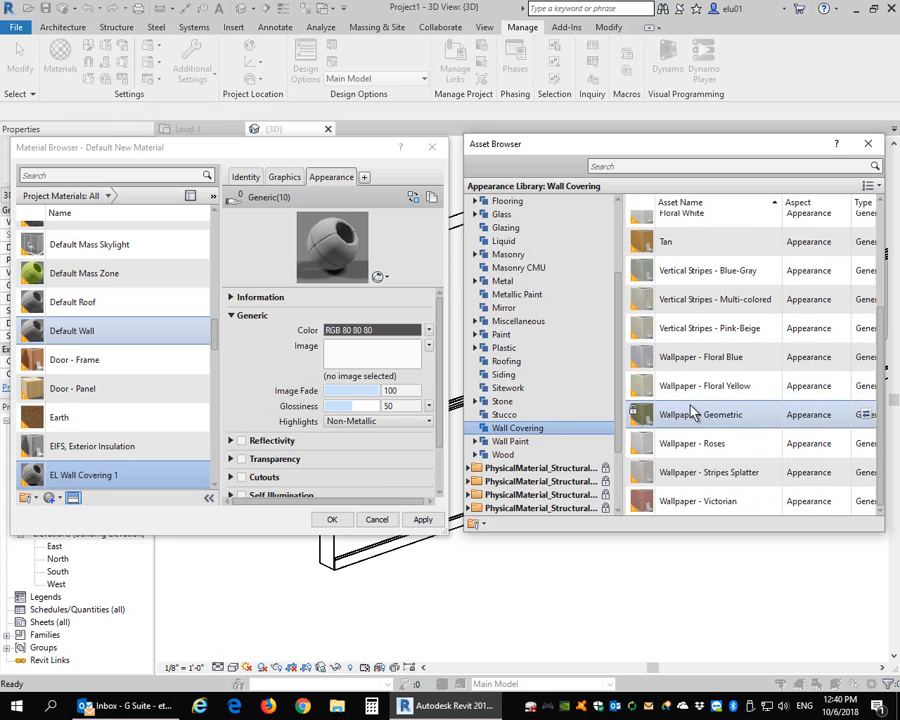
scroll(642, 318, "up", 2)
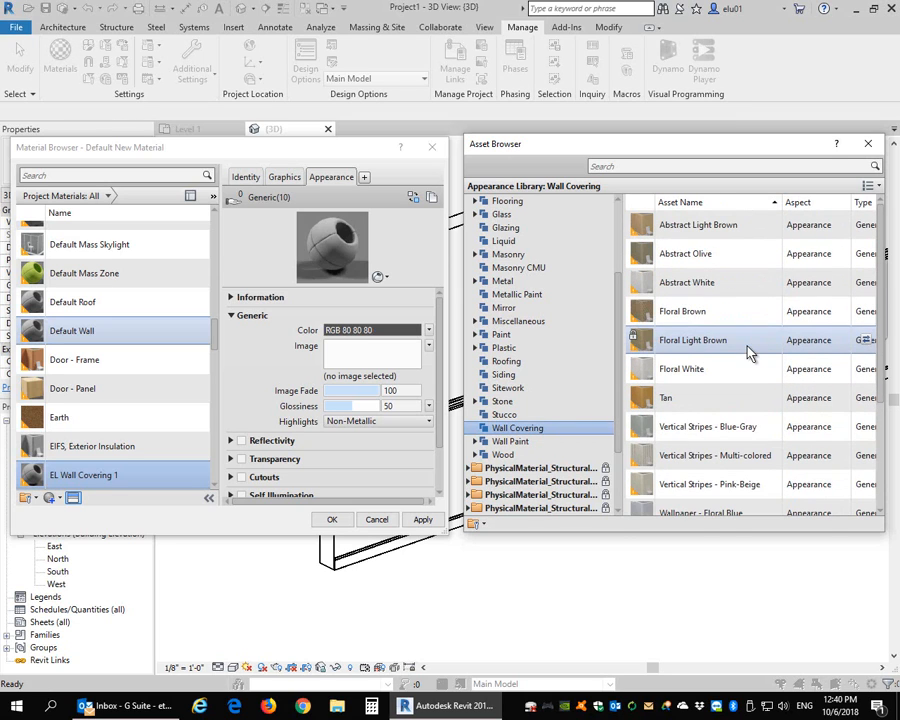
scroll(692, 396, "down", 1)
scroll(672, 328, "up", 1)
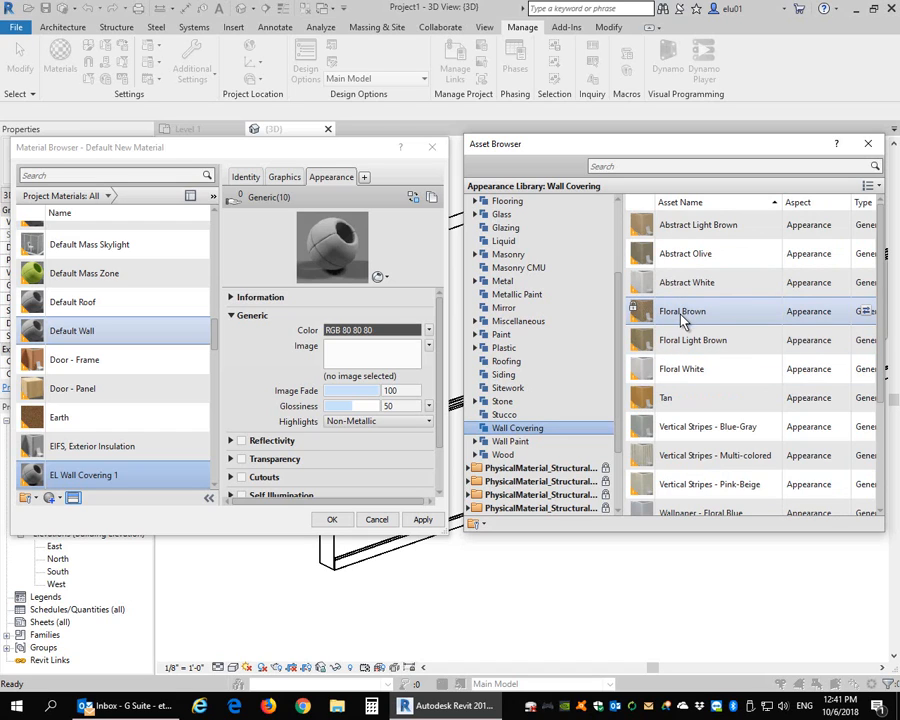
Step: Try the Floral Light Brown, Floral White and Tan assets on EL Wall Covering 1, ending with Floral Brown as its appearance
double_click(688, 318)
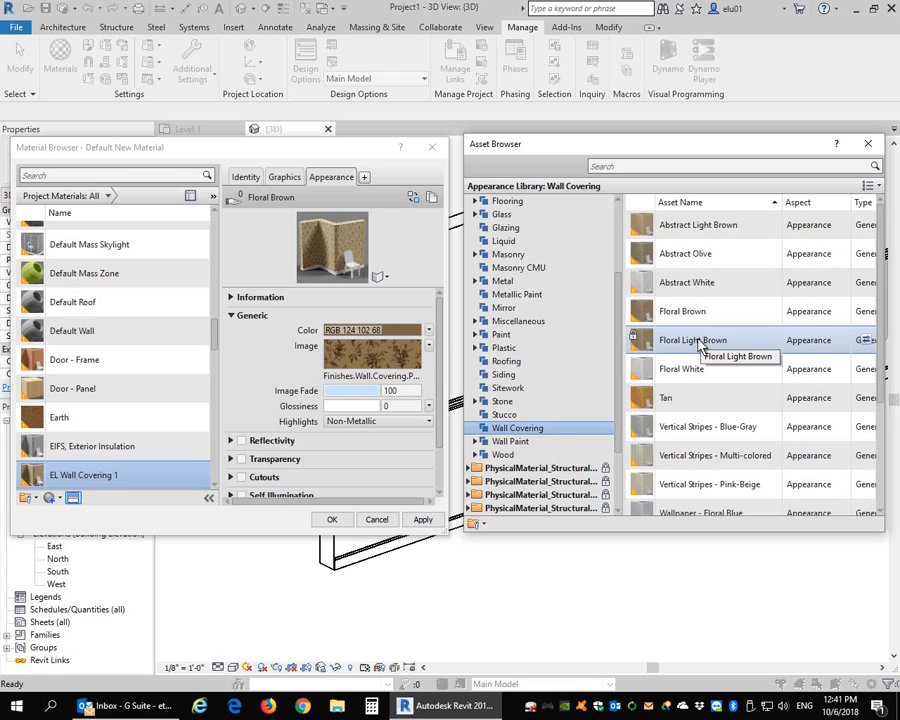
double_click(700, 341)
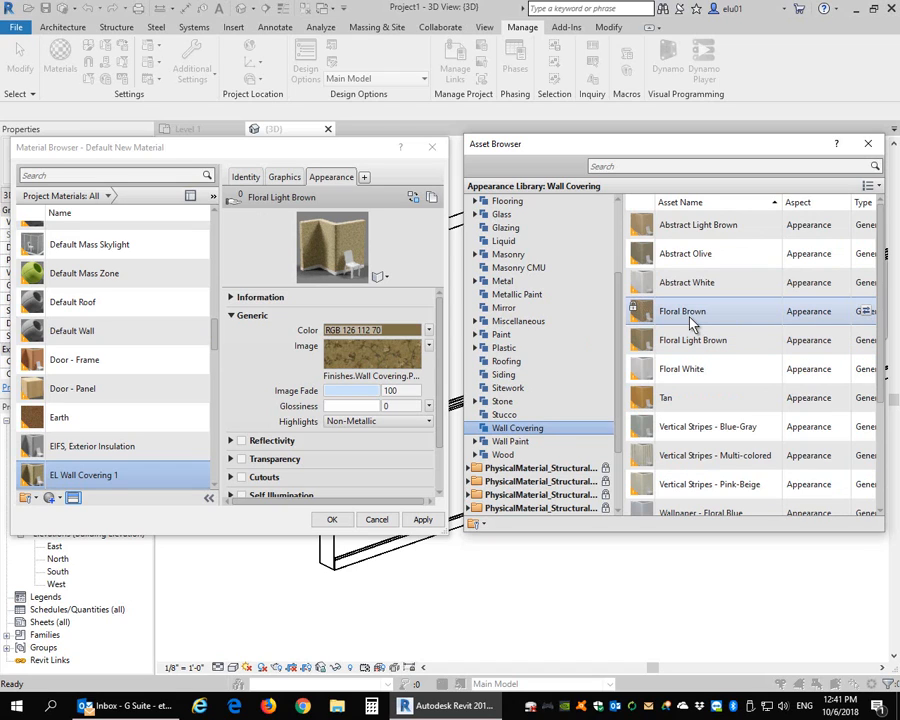
double_click(700, 312)
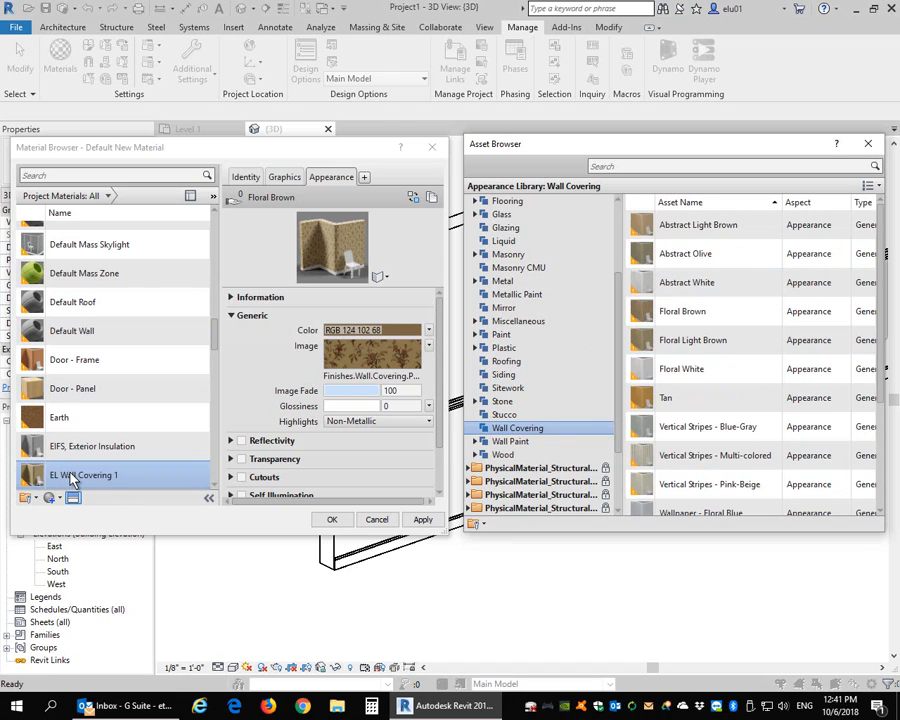
double_click(689, 376)
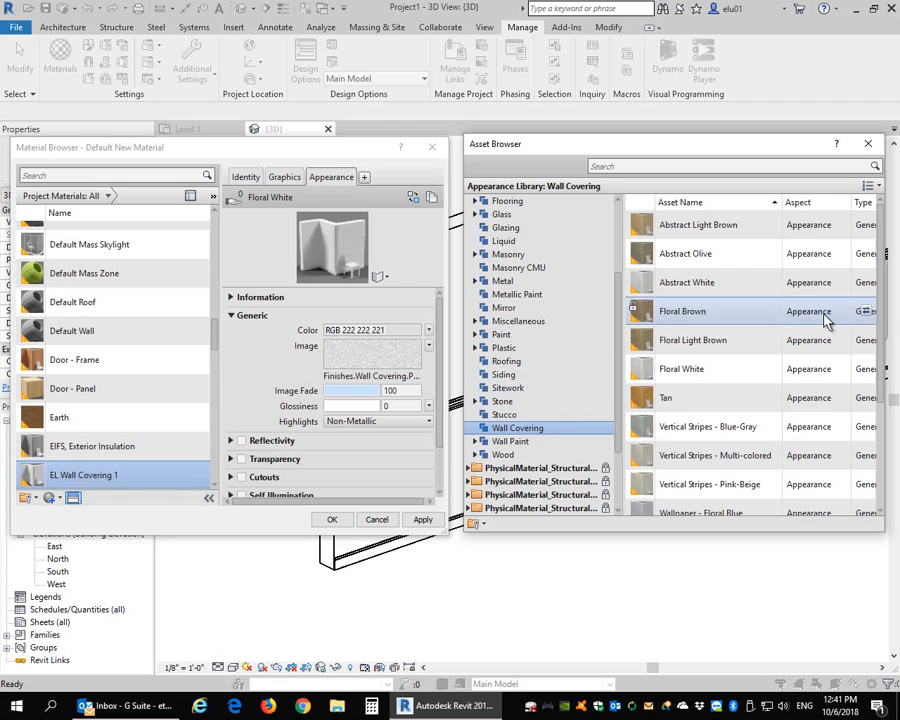
double_click(679, 402)
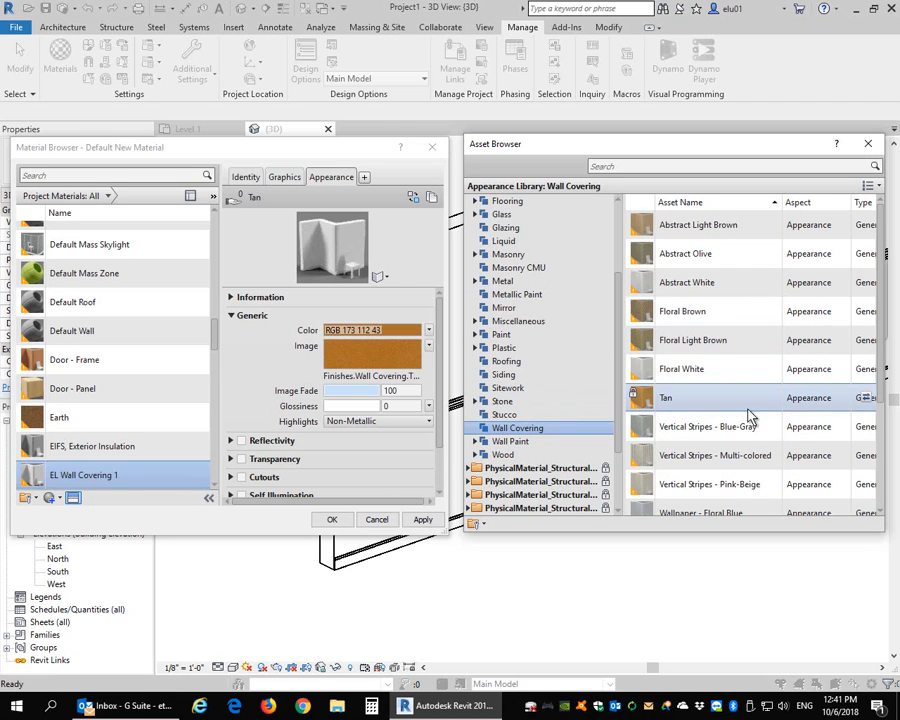
double_click(690, 313)
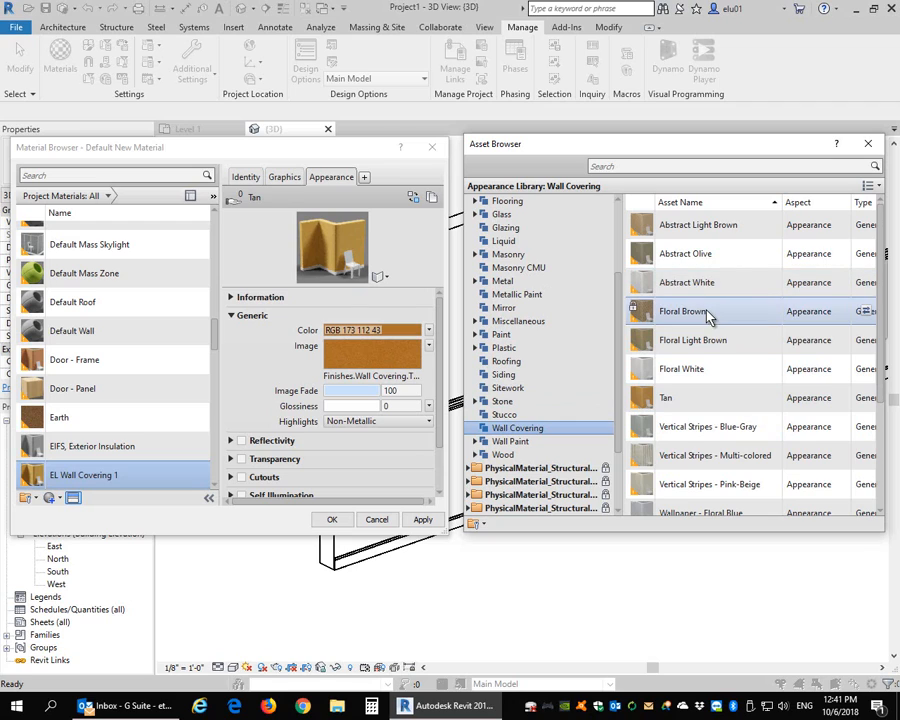
Step: Apply the Floral Brown appearance to EL Wall Covering 1 and close the Asset Browser and Material Browser
left_click(423, 520)
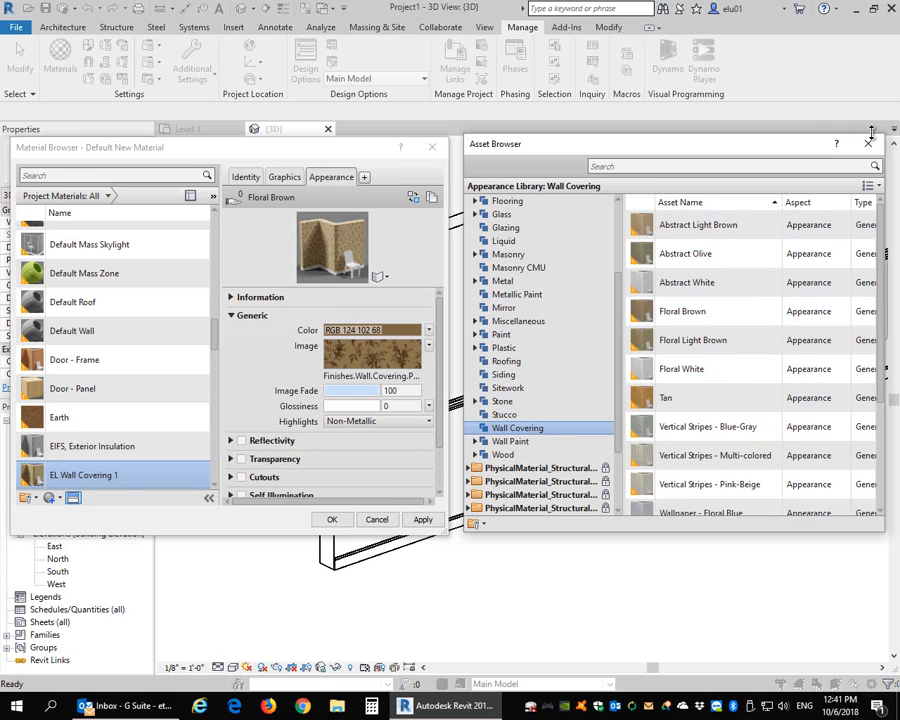
left_click(876, 143)
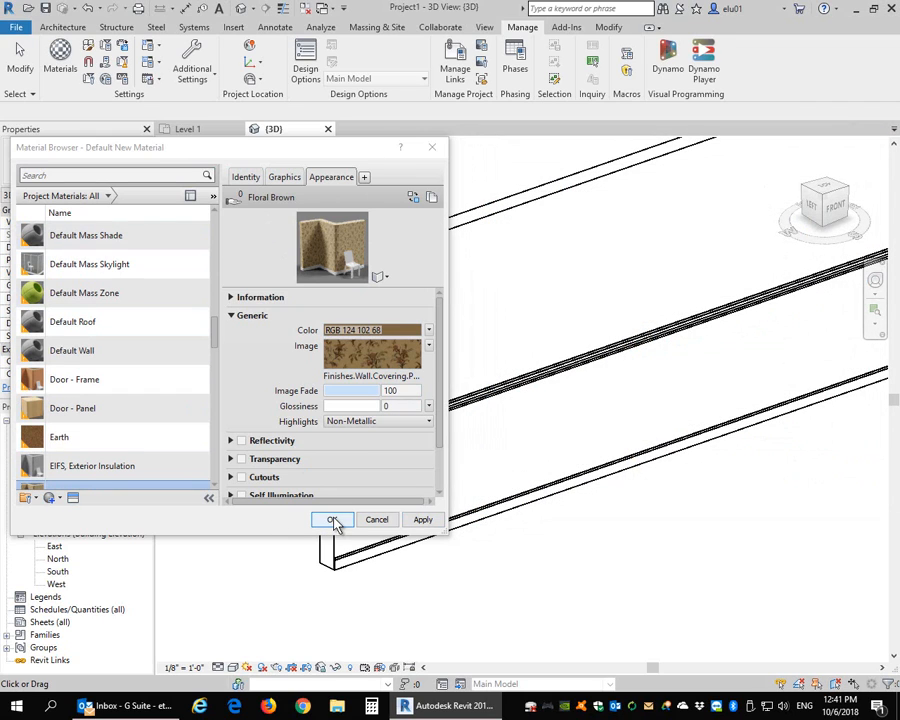
left_click(423, 520)
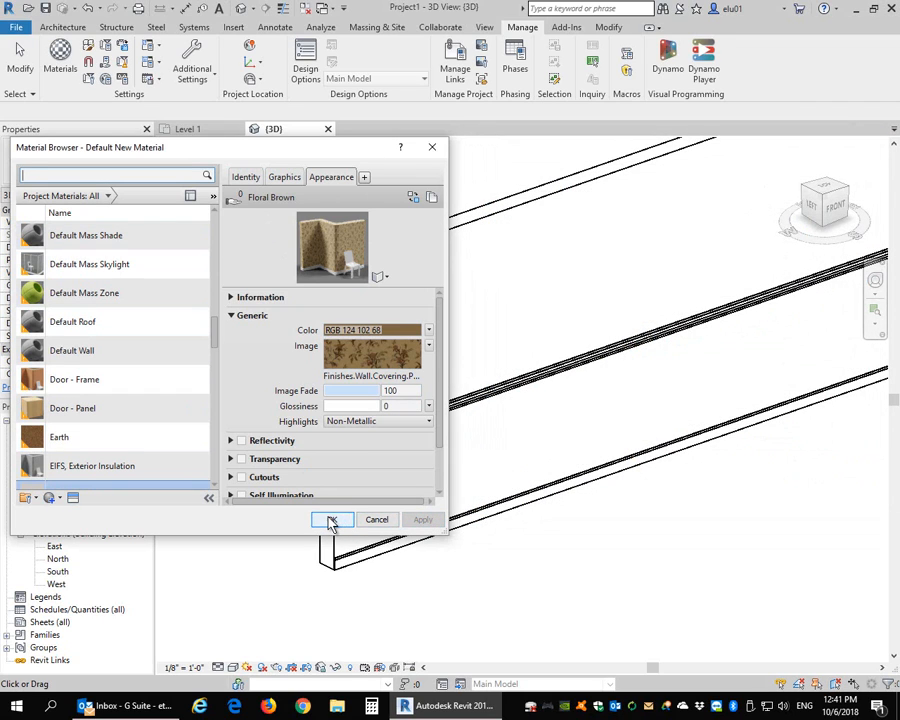
left_click(330, 519)
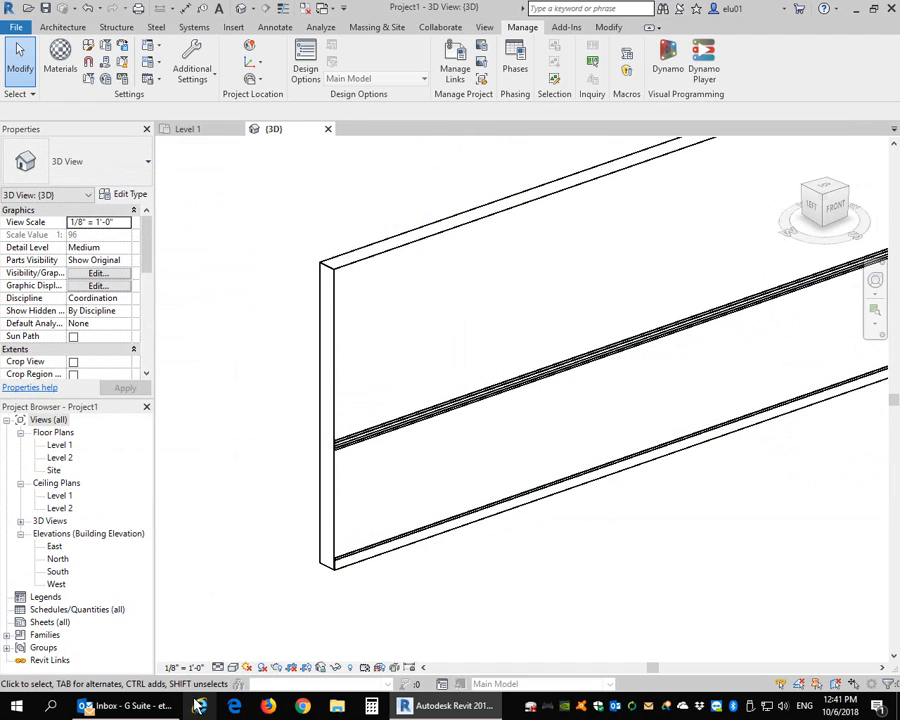
Step: Set the 3D view's visual style to Realistic
left_click(233, 667)
left_click(250, 638)
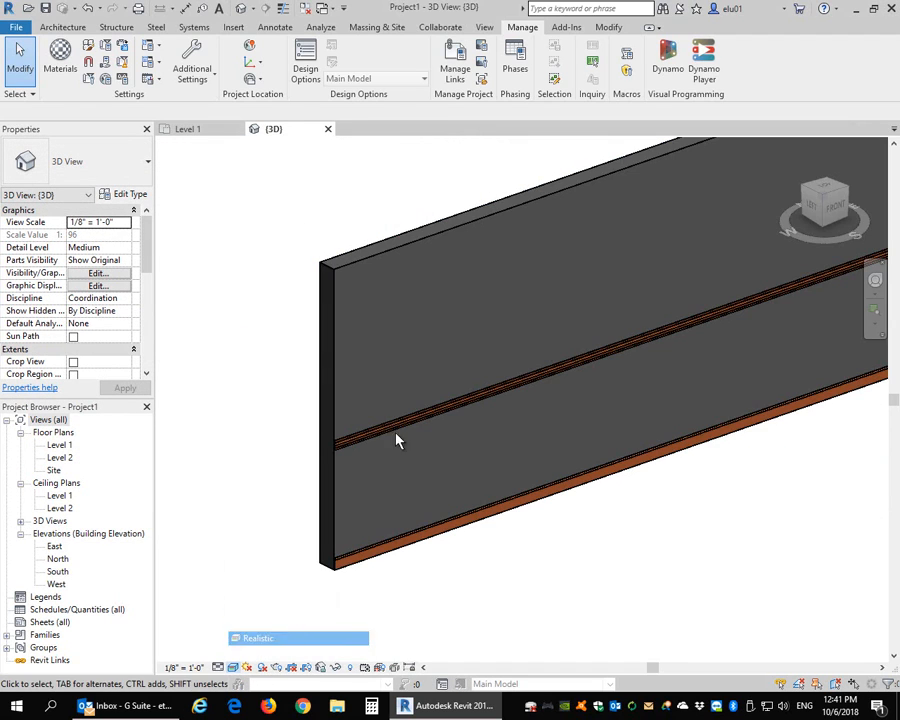
middle_click_drag(418, 398, 444, 359)
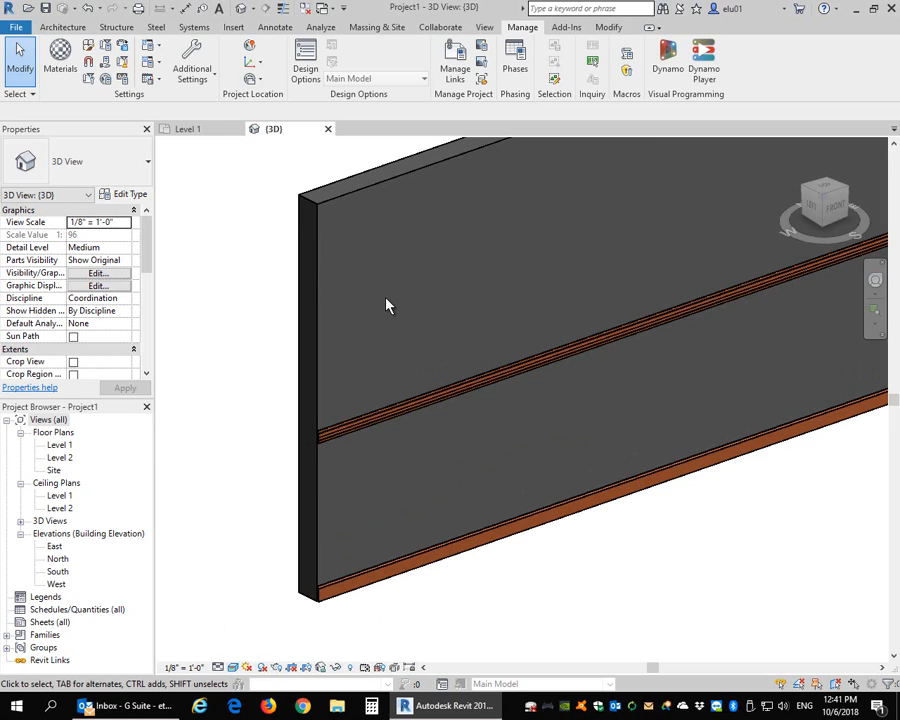
Step: Paint the wall's large front face, above and below the middle sweep, with EL Wall Covering 1
left_click(607, 28)
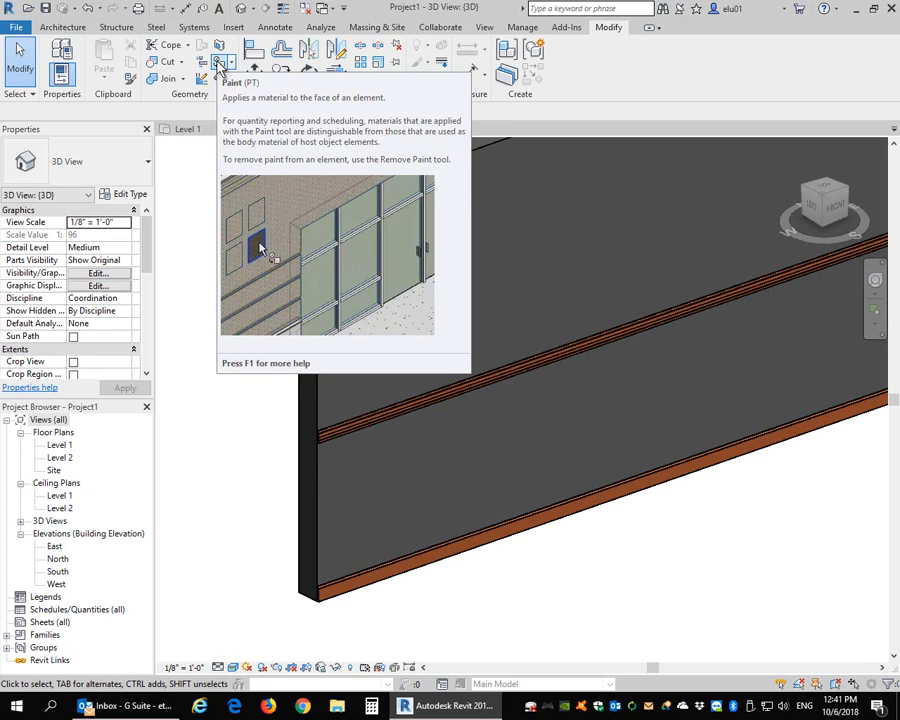
left_click(219, 63)
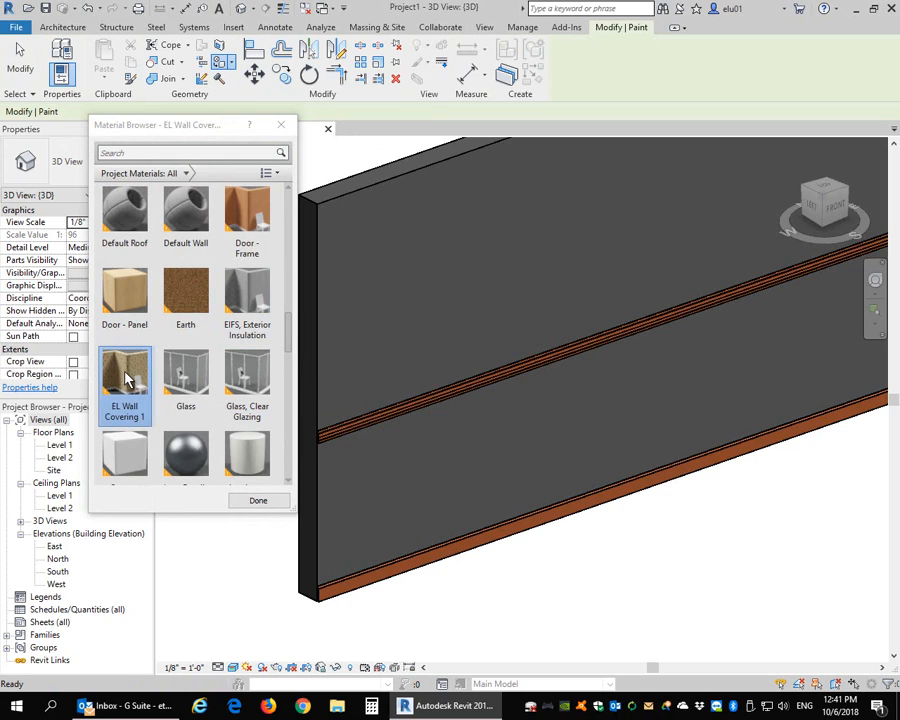
left_click(403, 302)
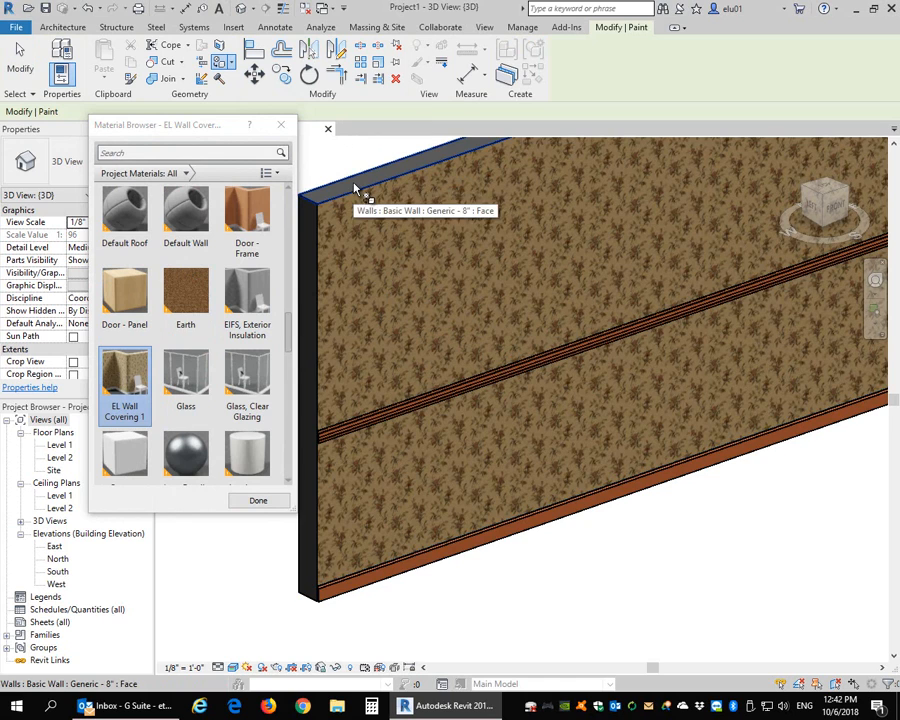
Step: Paint the wall's top face and end face with EL Wall Covering 1, and finish painting
middle_click_drag(357, 192, 650, 306)
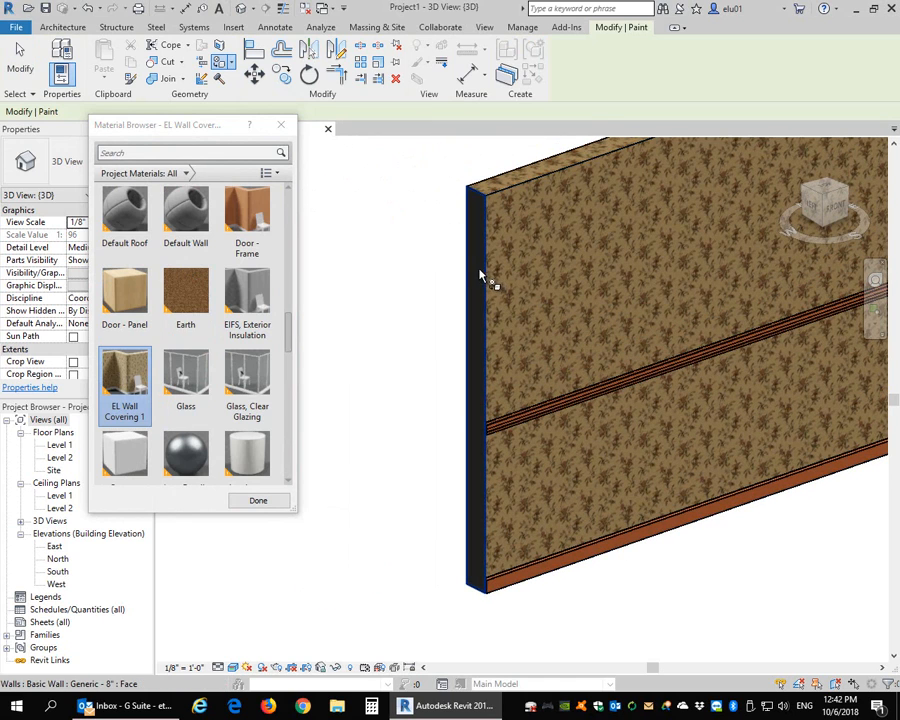
left_click(475, 271)
scroll(484, 362, "down", 1)
mouse_move(468, 386)
middle_mouse_down("shift")
mouse_move(603, 382)
mouse_move(557, 457)
mouse_move(763, 399)
mouse_move(709, 408)
mouse_move(627, 380)
middle_mouse_up("shift")
left_click(639, 432)
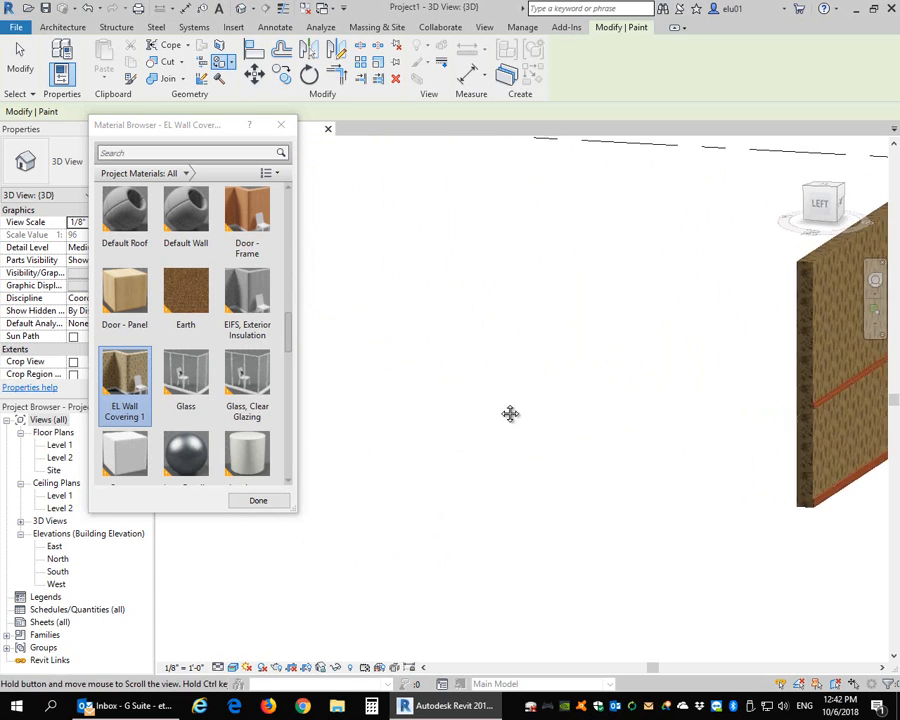
mouse_move(510, 414)
middle_mouse_down("shift")
mouse_move(631, 395)
mouse_move(701, 454)
mouse_move(597, 527)
mouse_move(621, 527)
mouse_move(652, 467)
mouse_move(593, 463)
mouse_move(571, 433)
mouse_move(616, 425)
mouse_move(534, 398)
mouse_move(452, 417)
middle_mouse_up("shift")
scroll(568, 418, "up", 1)
scroll(516, 432, "up", 1)
key("Escape")
scroll(553, 397, "up", 1)
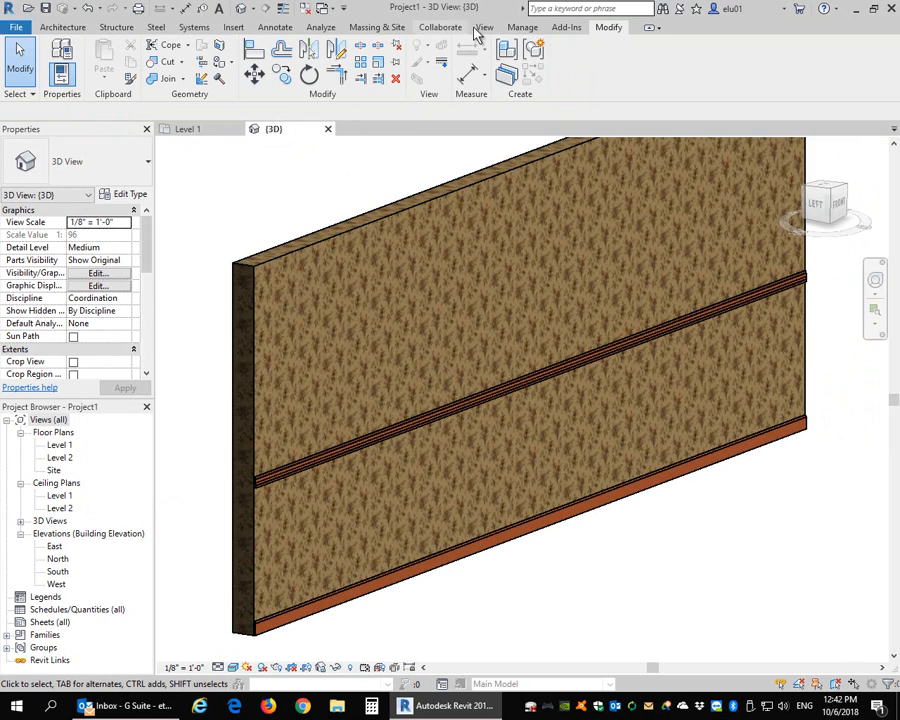
Step: Reopen the project materials with EL Wall Covering 1 selected and bring up the Asset Browser
left_click(524, 27)
left_click(60, 55)
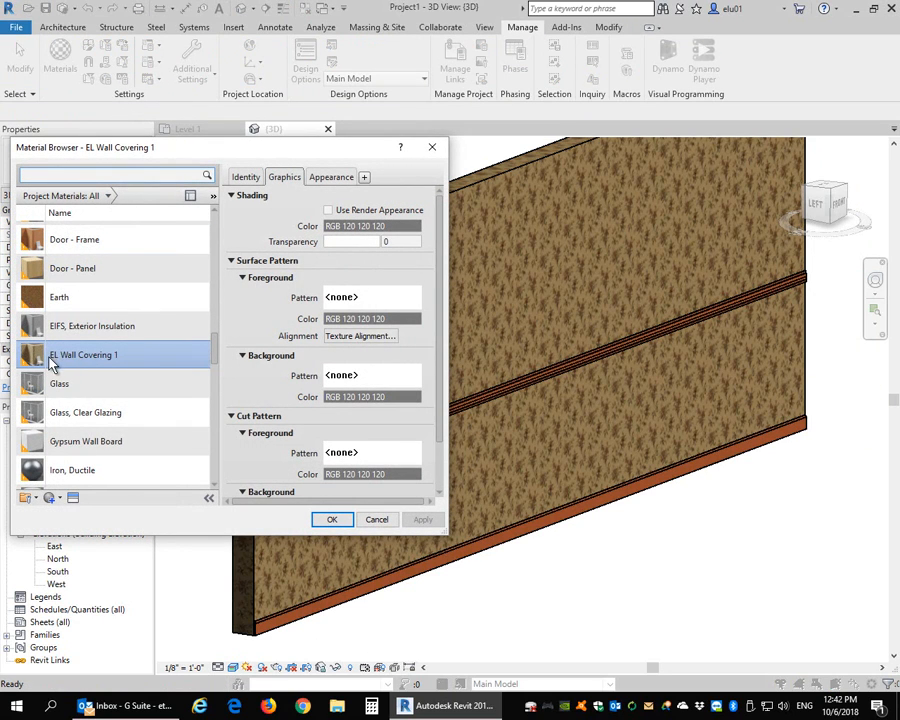
left_click(127, 357)
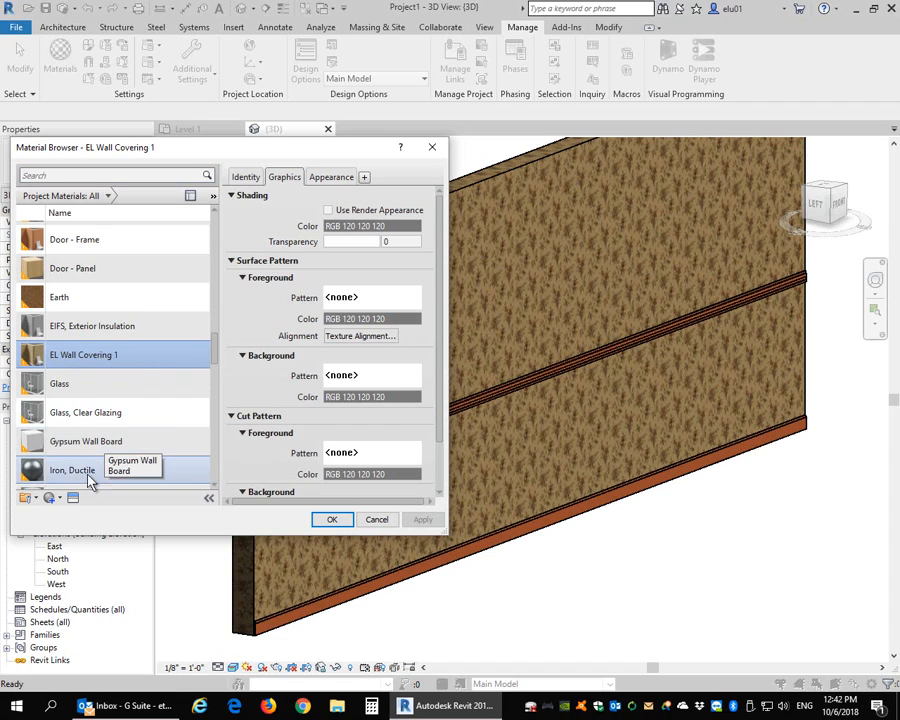
scroll(90, 470, "down", 1)
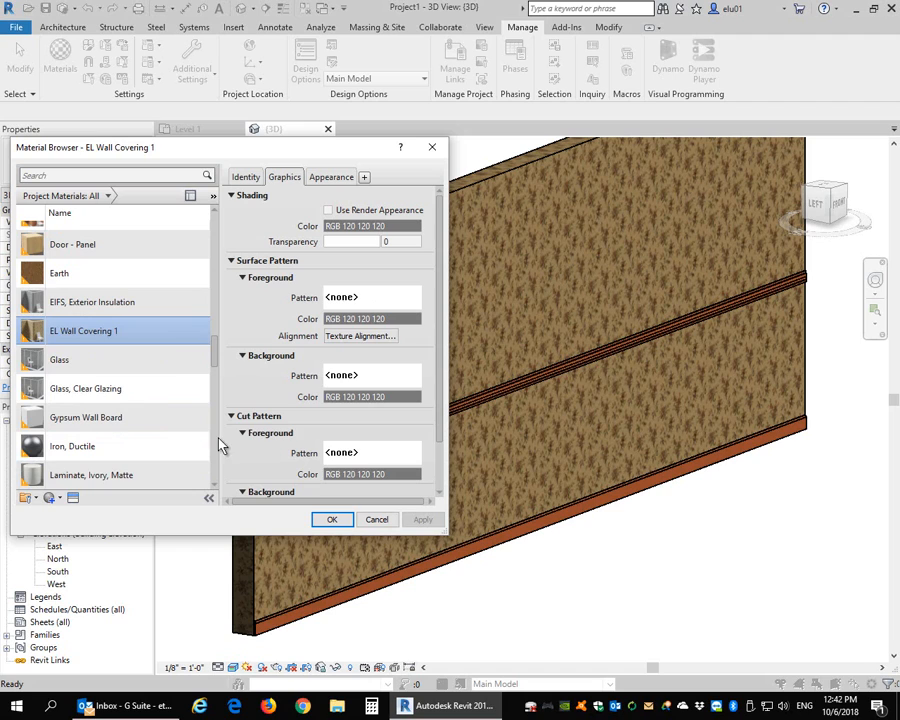
left_click(72, 497)
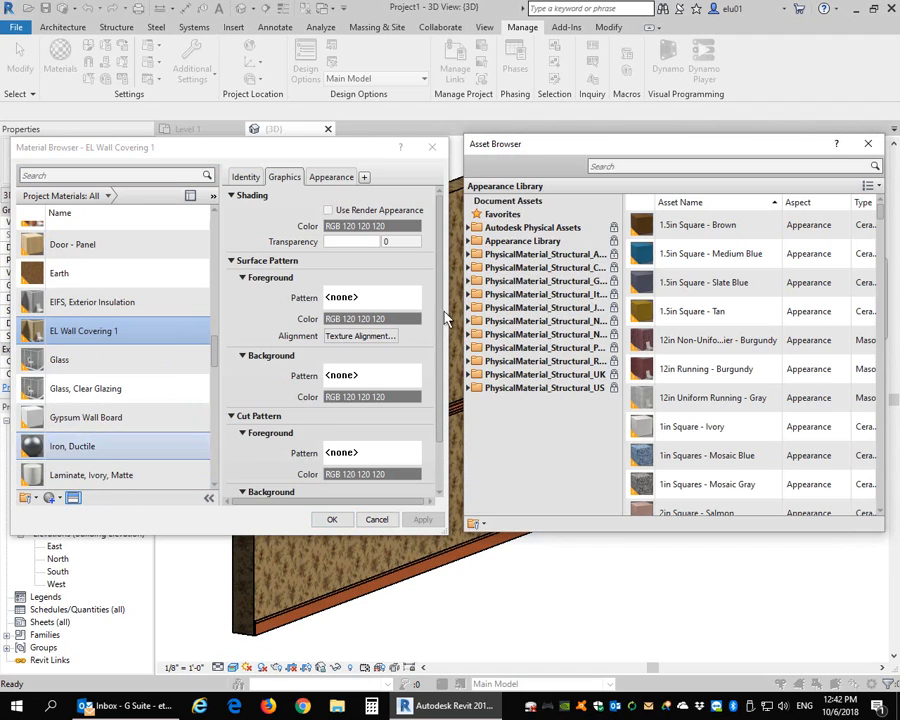
Step: Expand the Appearance Library and list the Brick assets in its Masonry category
left_click(476, 241)
scroll(514, 410, "down", 2)
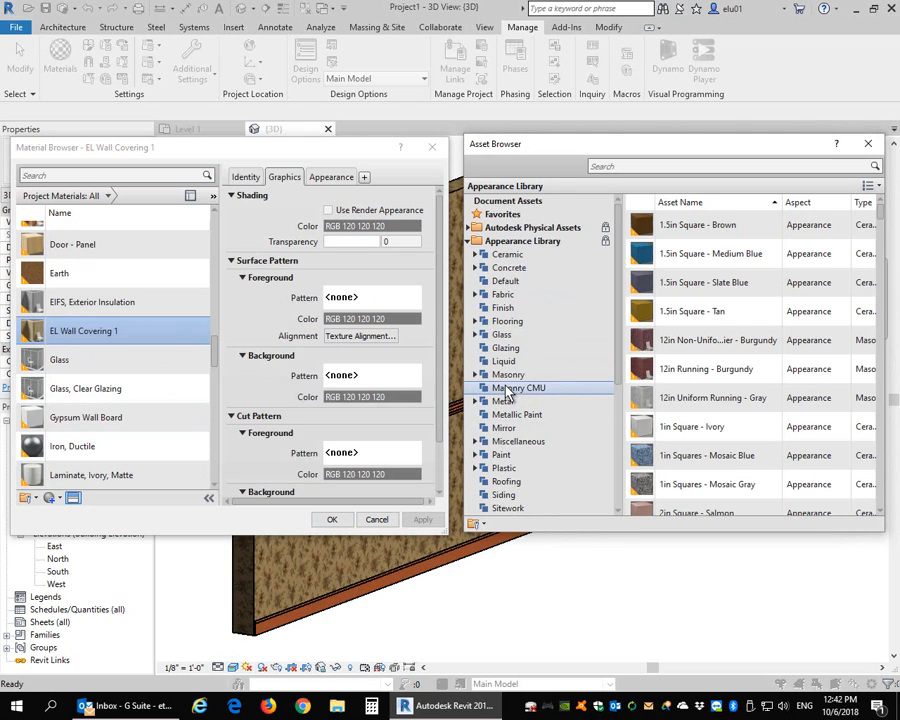
left_click_drag(575, 150, 641, 153)
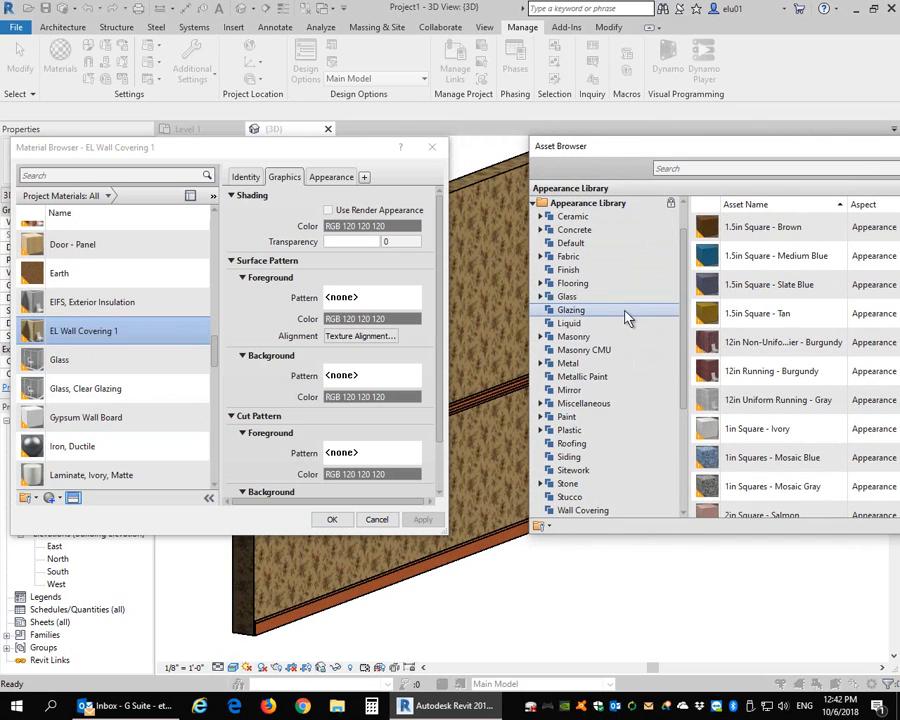
left_click(546, 340)
left_click(543, 337)
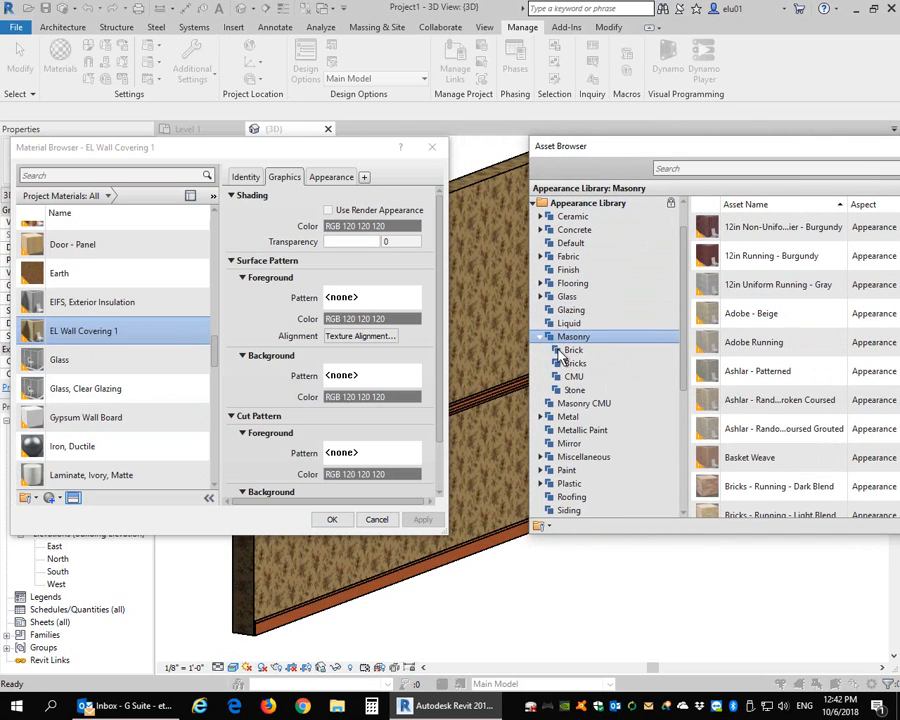
left_click(568, 350)
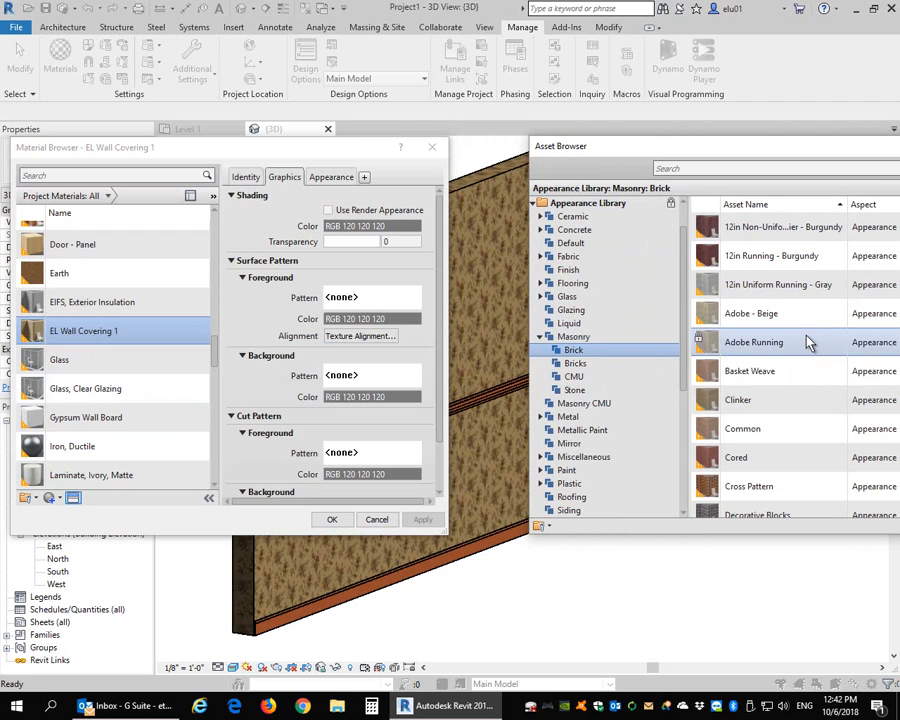
Step: Replace the appearance of EL Wall Covering 1 with the 12in Non-Uniform Soldier - Burgundy brick asset and apply it
double_click(760, 235)
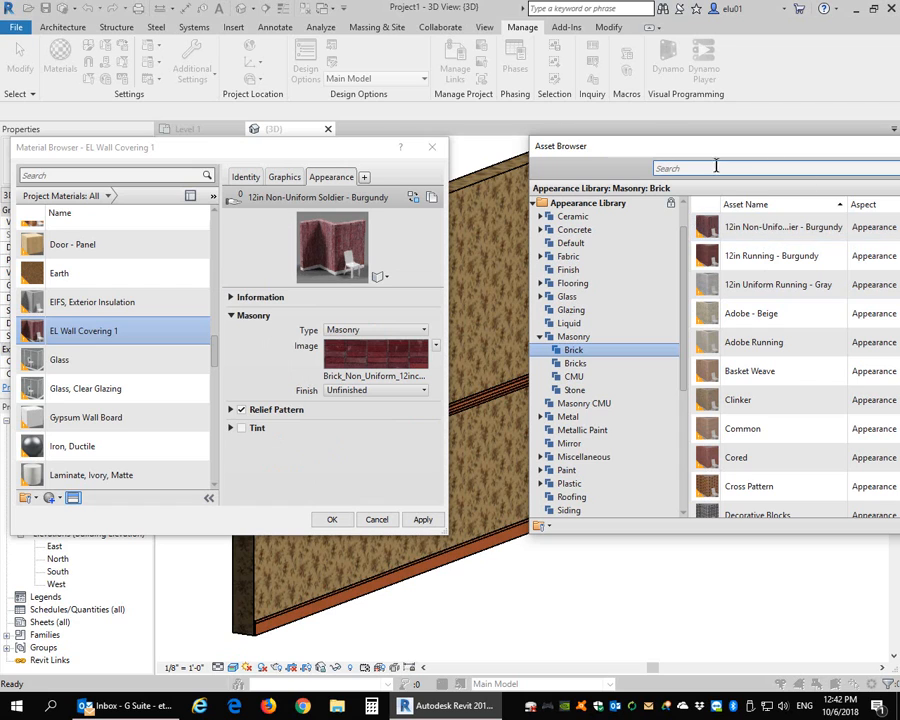
left_click(899, 146)
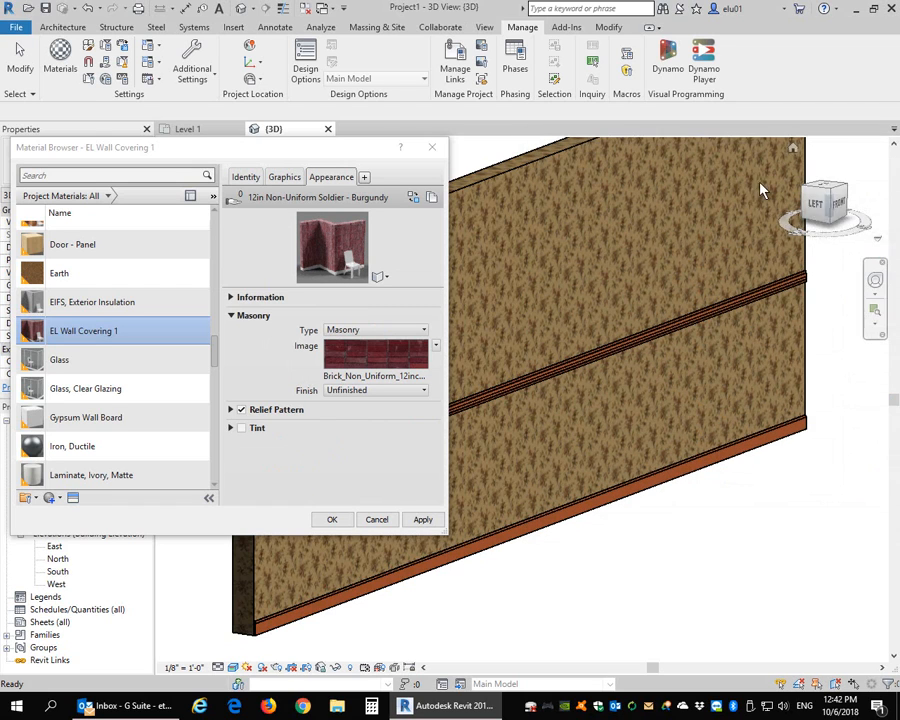
left_click(424, 520)
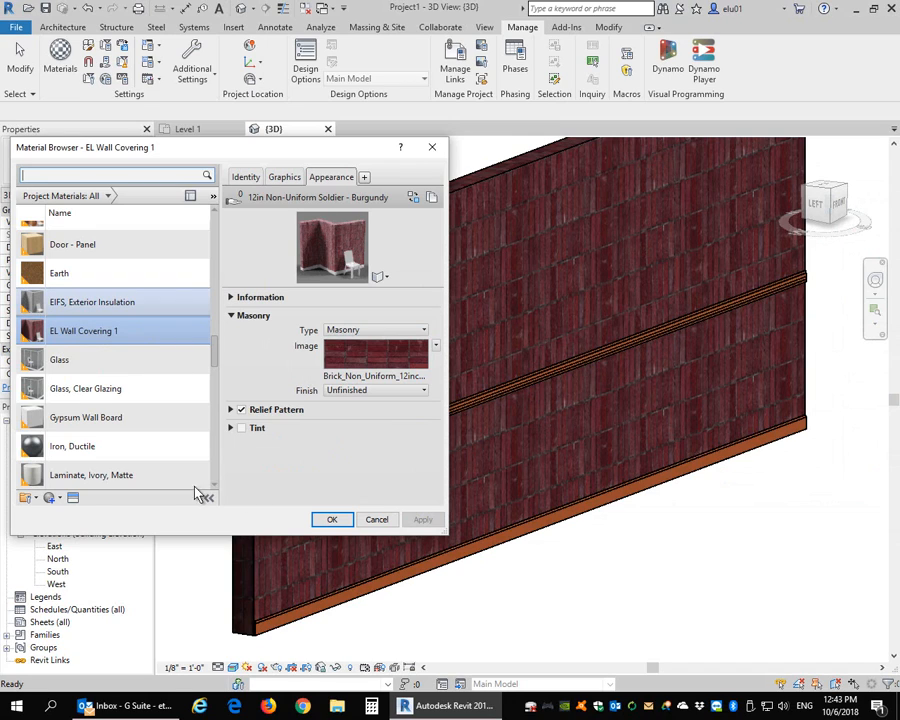
Step: Replace the appearance of EL Wall Covering 1 with Floral Brown from the Wall Covering assets, apply it and close the browsers
left_click(74, 498)
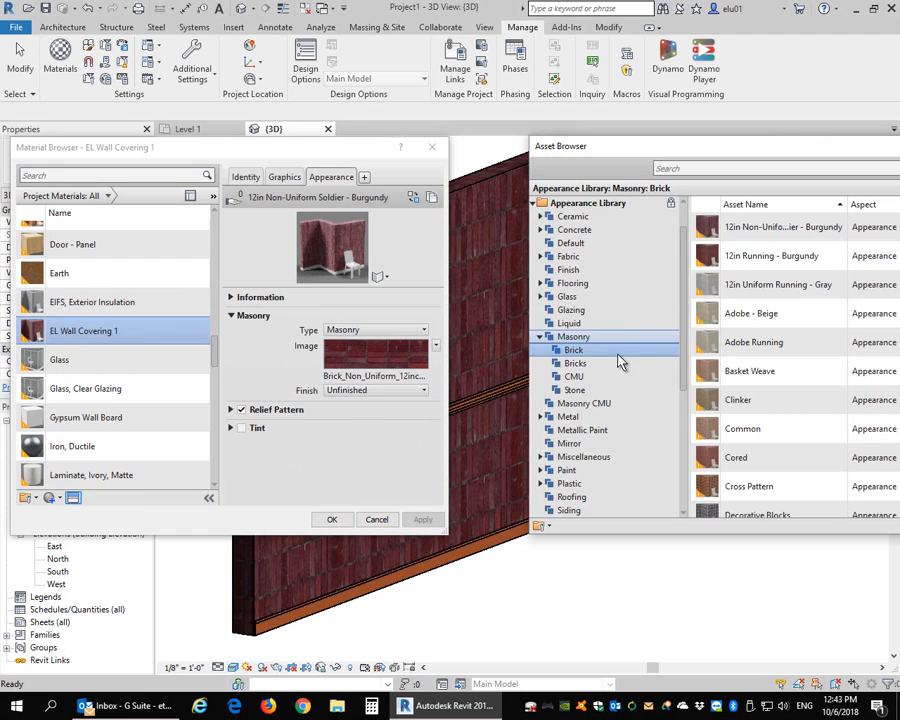
left_click_drag(687, 152, 620, 143)
left_click_drag(617, 332, 607, 416)
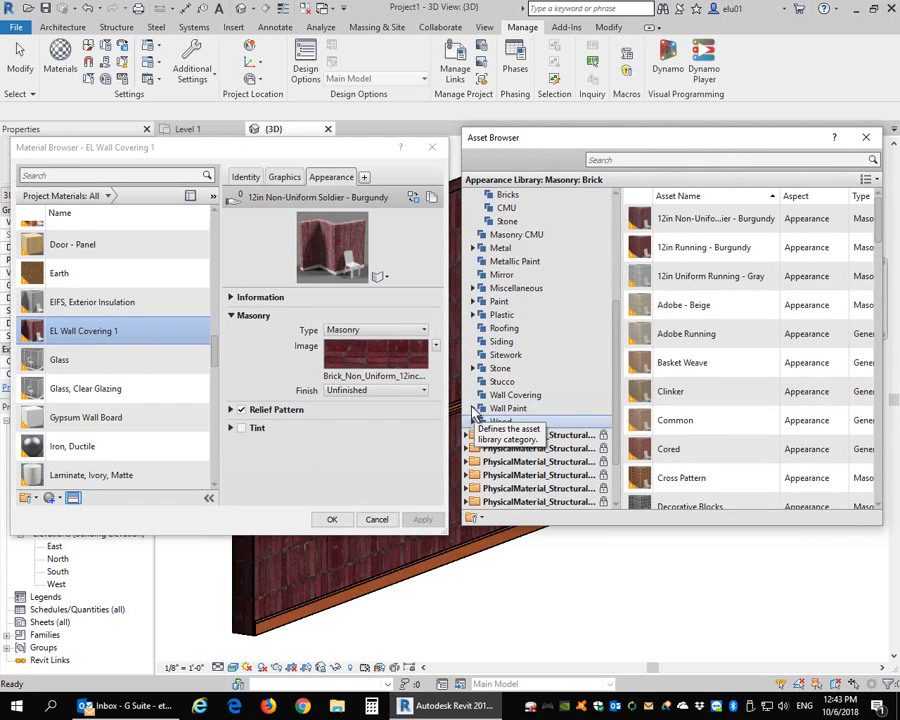
left_click(500, 395)
double_click(690, 305)
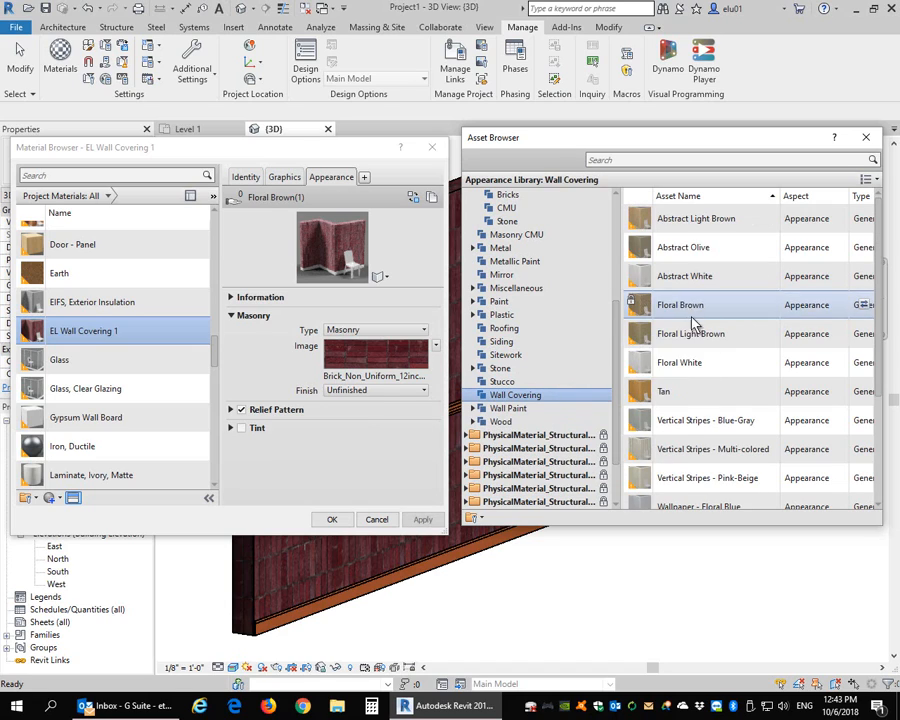
left_click(422, 520)
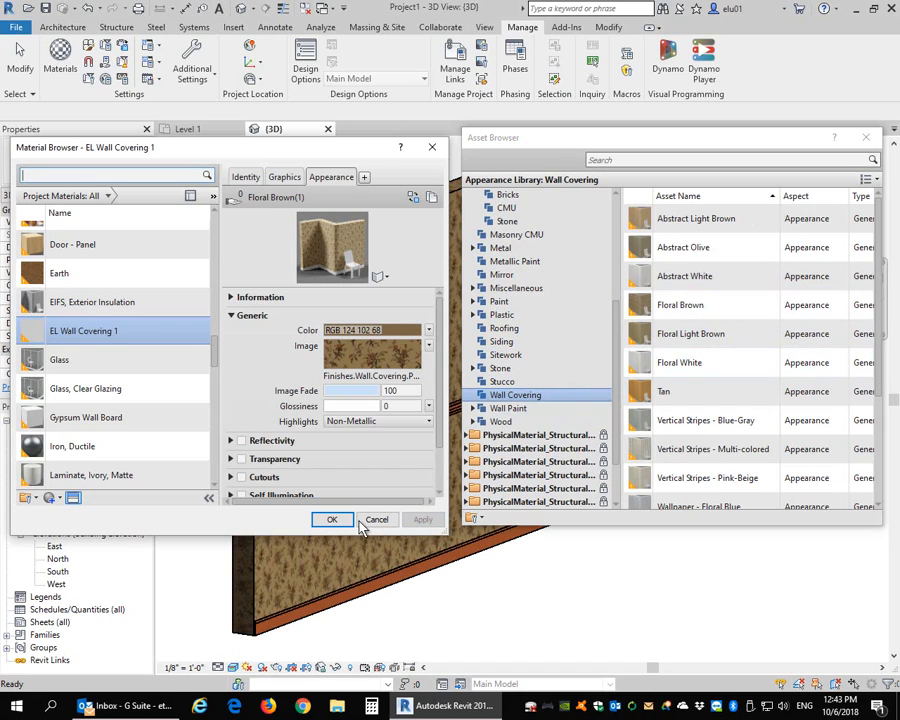
left_click(330, 519)
scroll(670, 560, "down", 2)
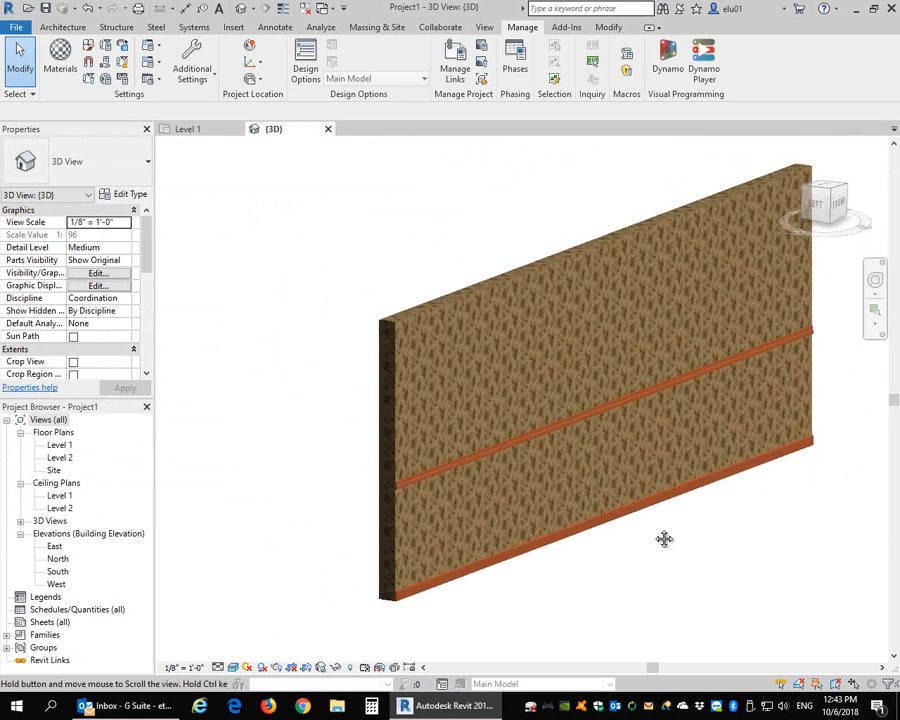
middle_click_drag(663, 538, 595, 533)
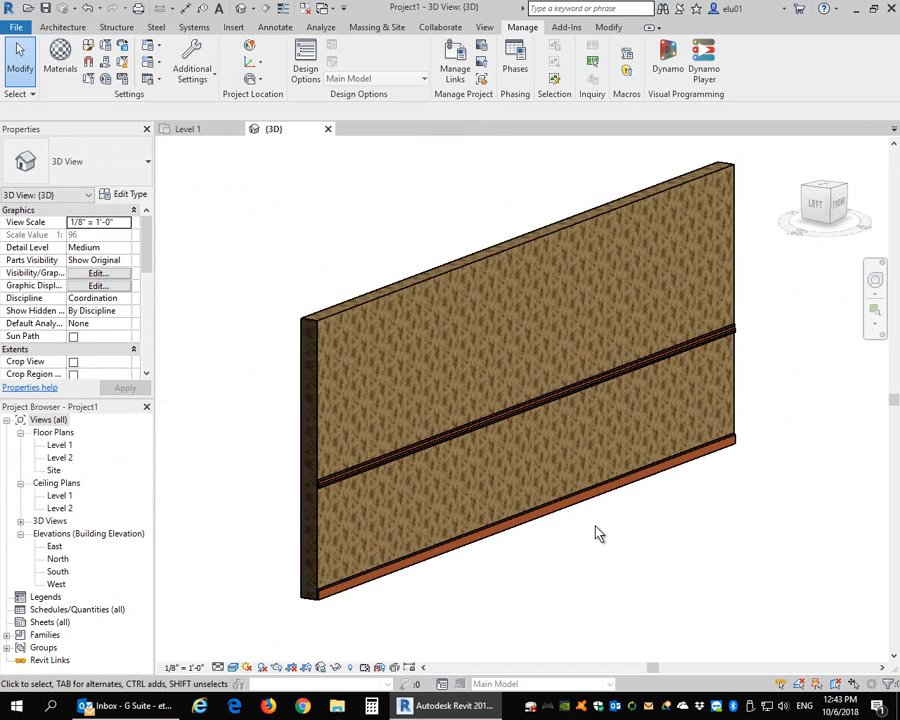
left_click(60, 68)
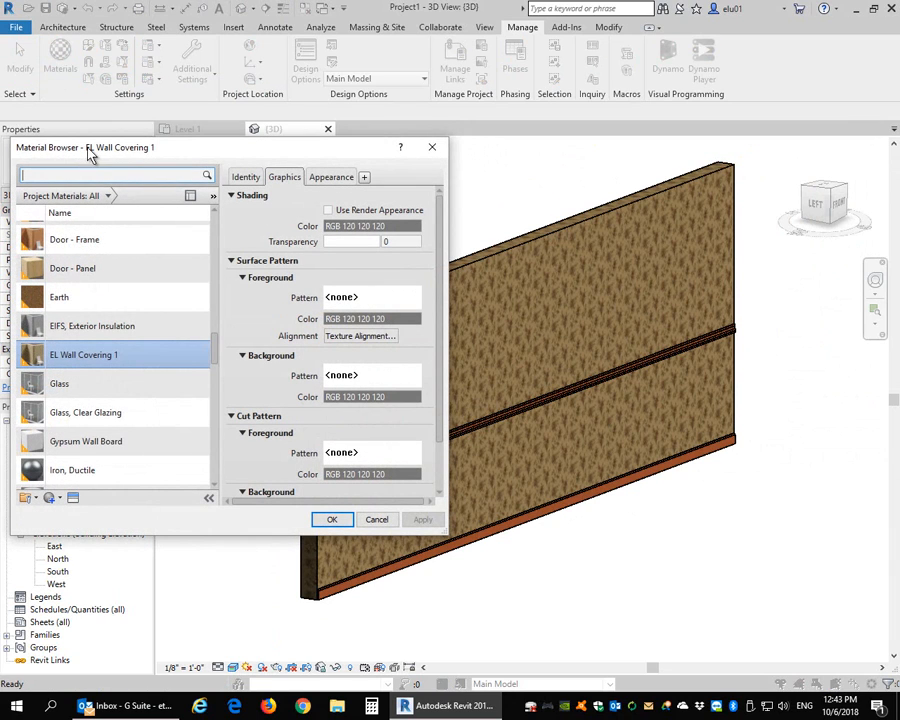
left_click_drag(60, 152, 70, 172)
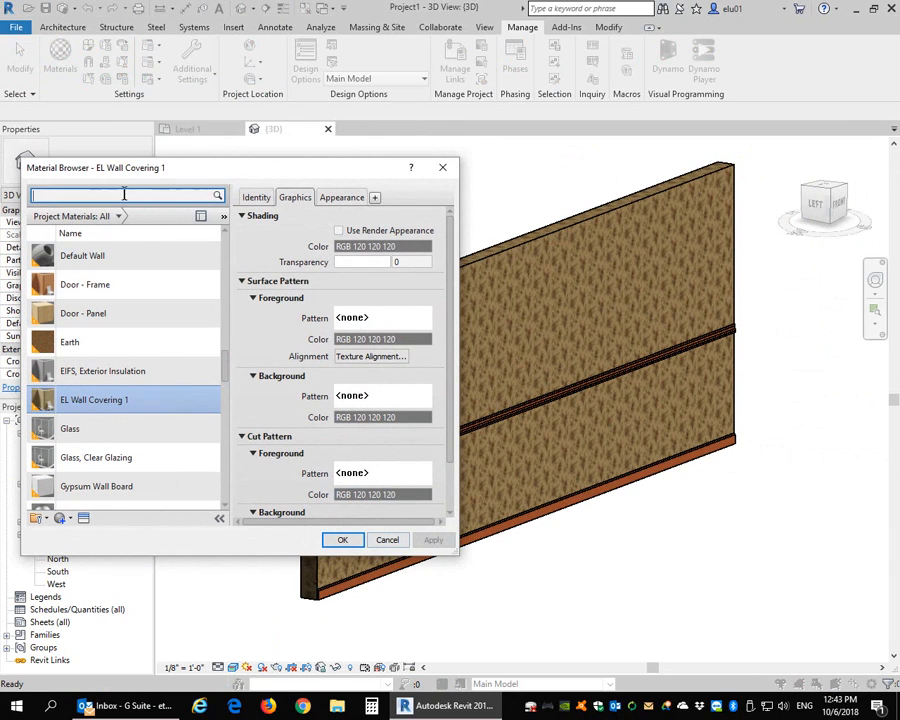
left_click(386, 544)
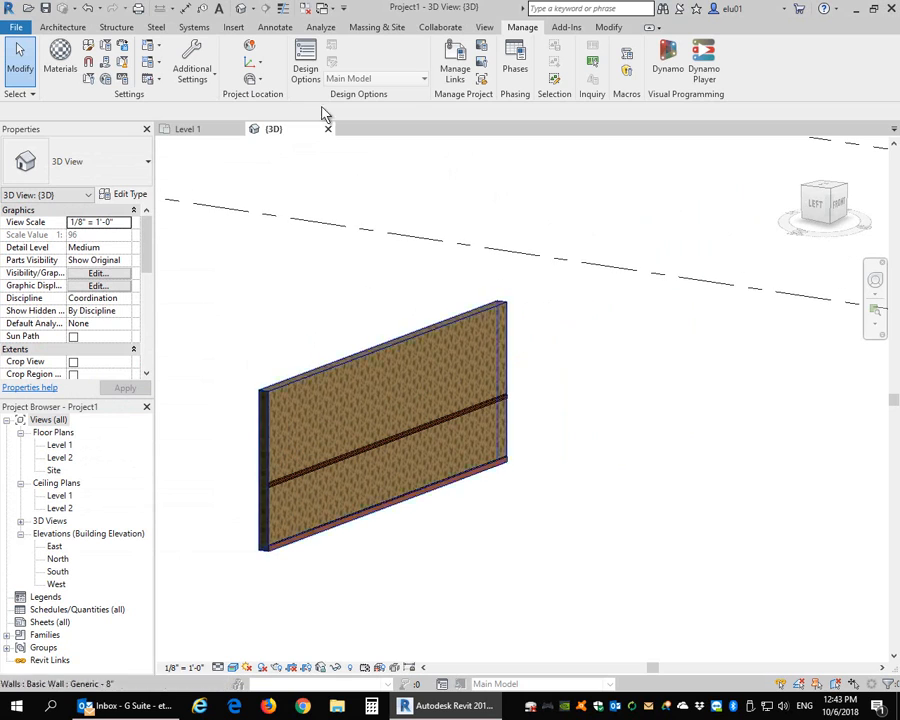
Step: Draw a second straight architectural wall of type Generic - 8" beyond the far end of the painted wall
left_click(78, 27)
left_click(57, 76)
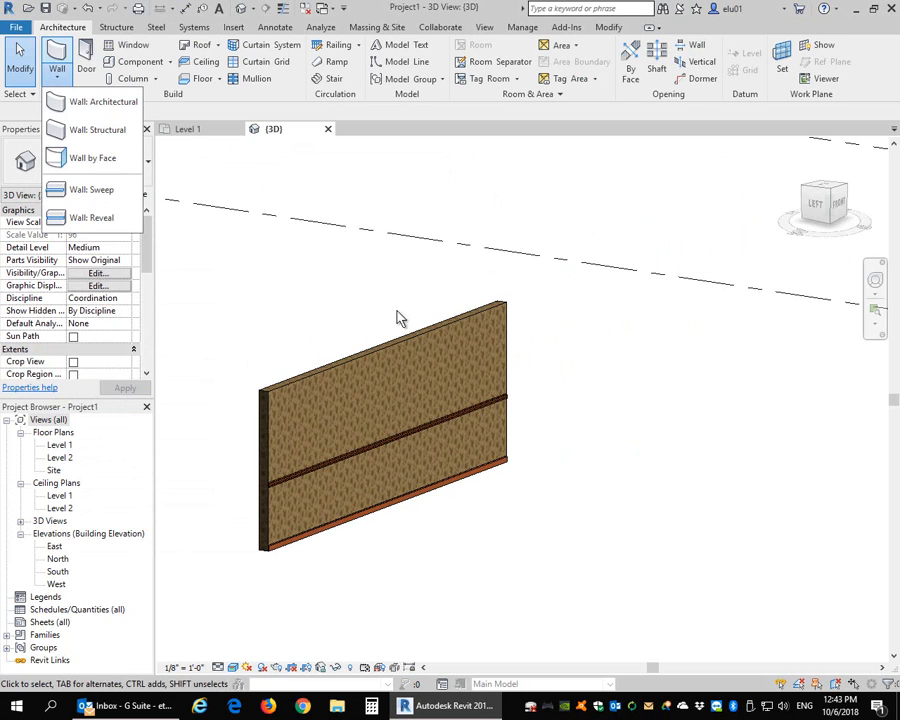
left_click(100, 102)
left_click(547, 452)
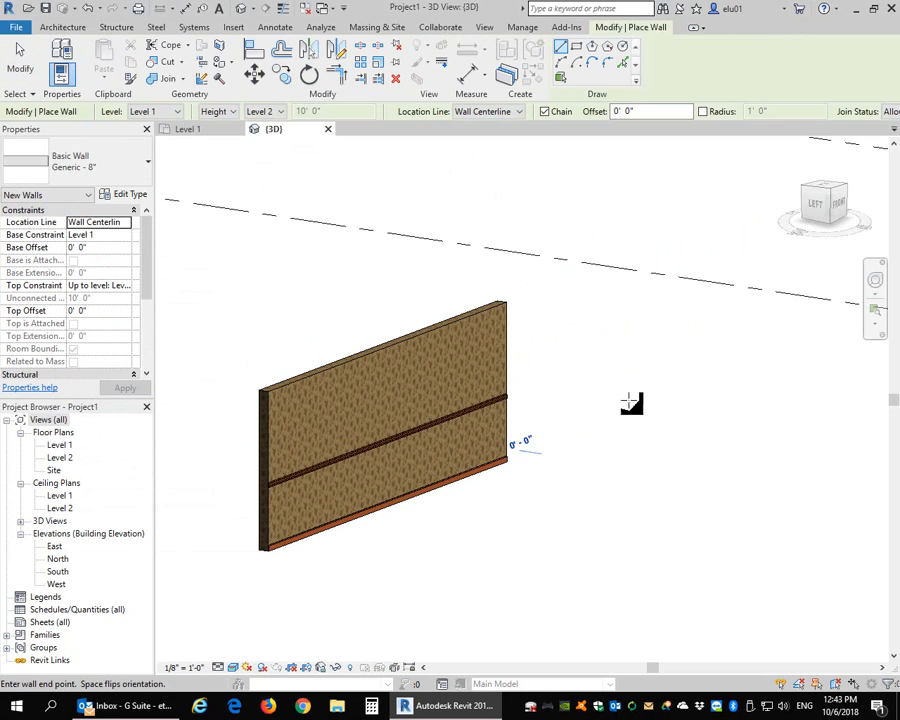
left_click(716, 389)
key("Escape")
scroll(634, 380, "up", 2)
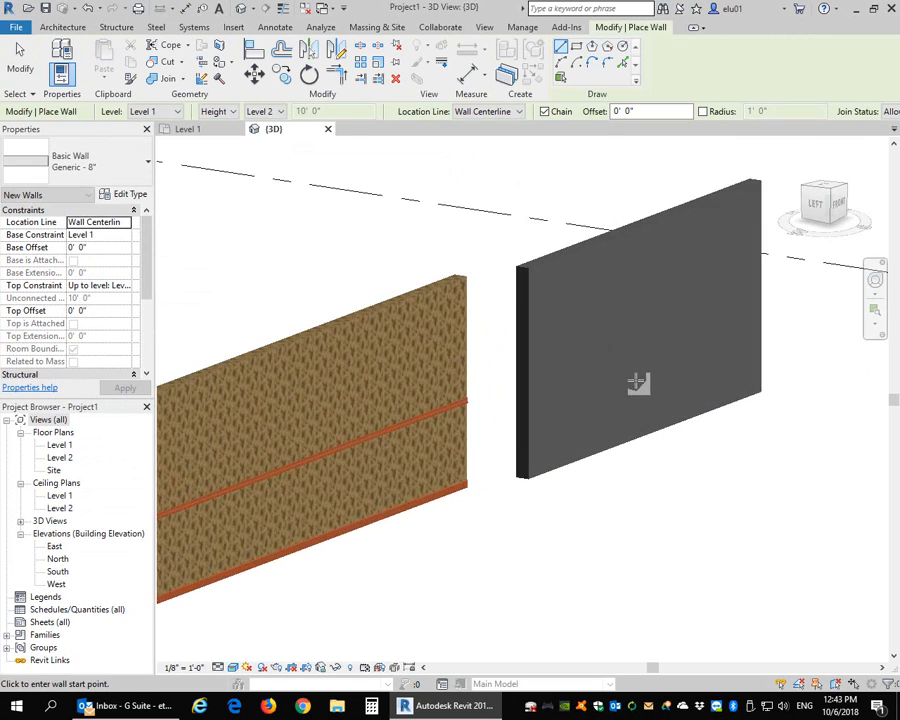
Step: End the wall command and create a new material in the project's Material Browser
middle_click_drag(600, 362, 462, 333)
key("Escape")
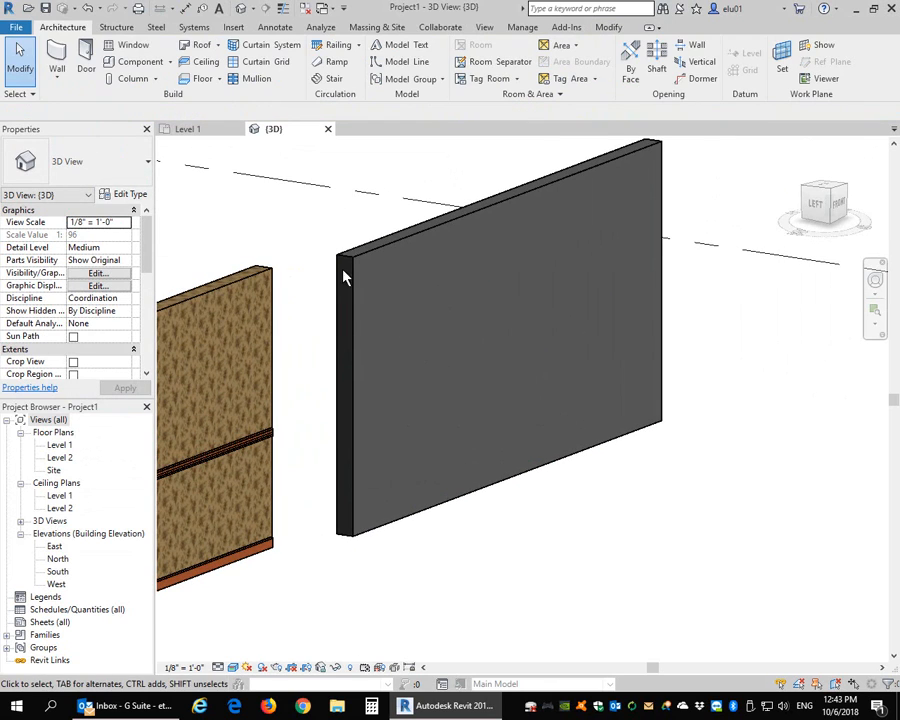
left_click(57, 77)
left_click(522, 27)
left_click(522, 27)
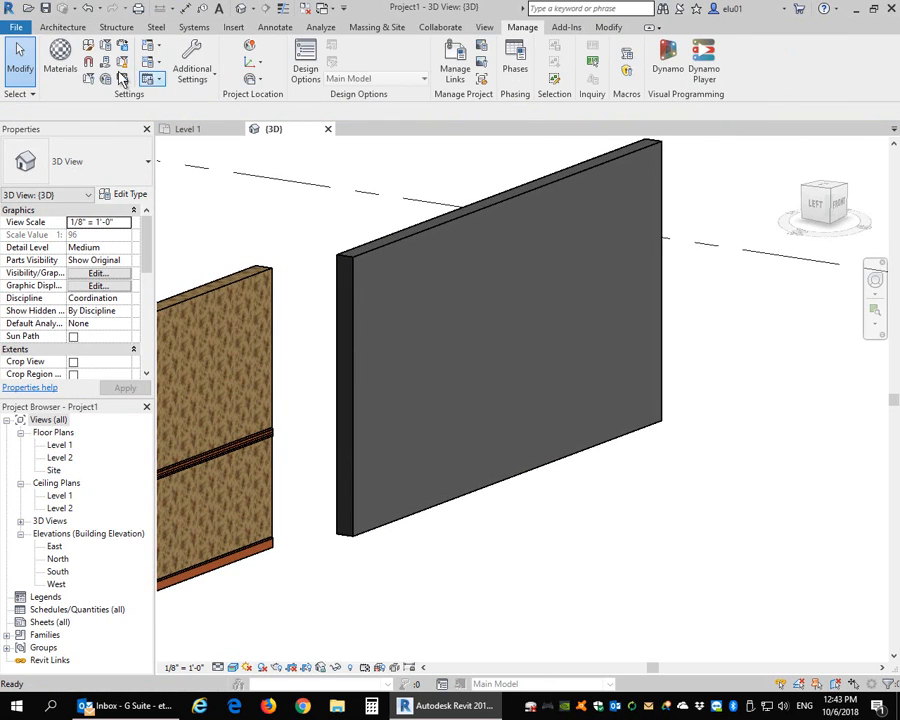
left_click(78, 84)
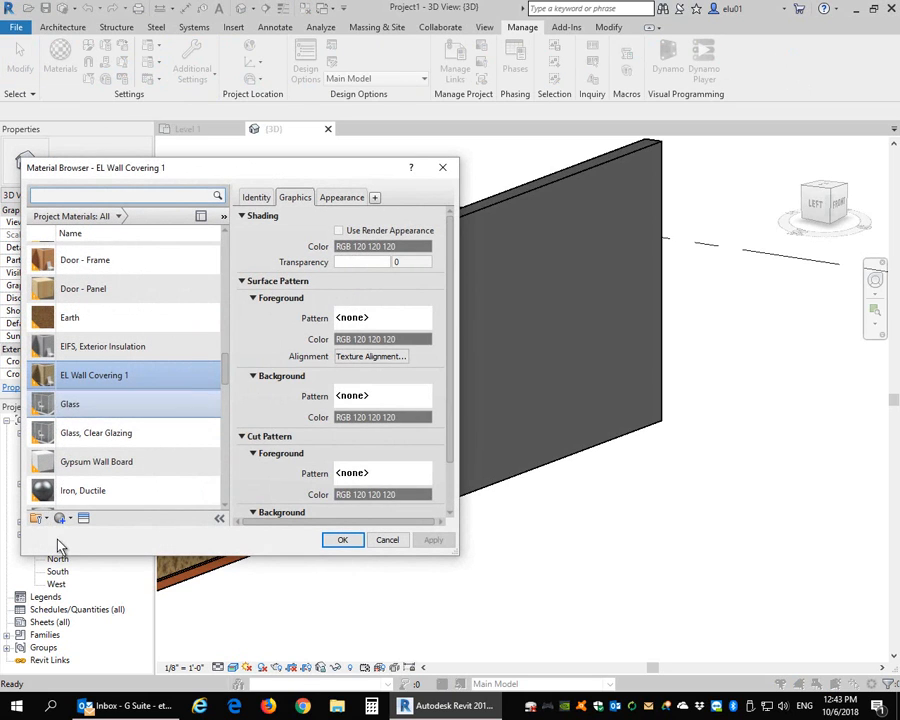
left_click(72, 521)
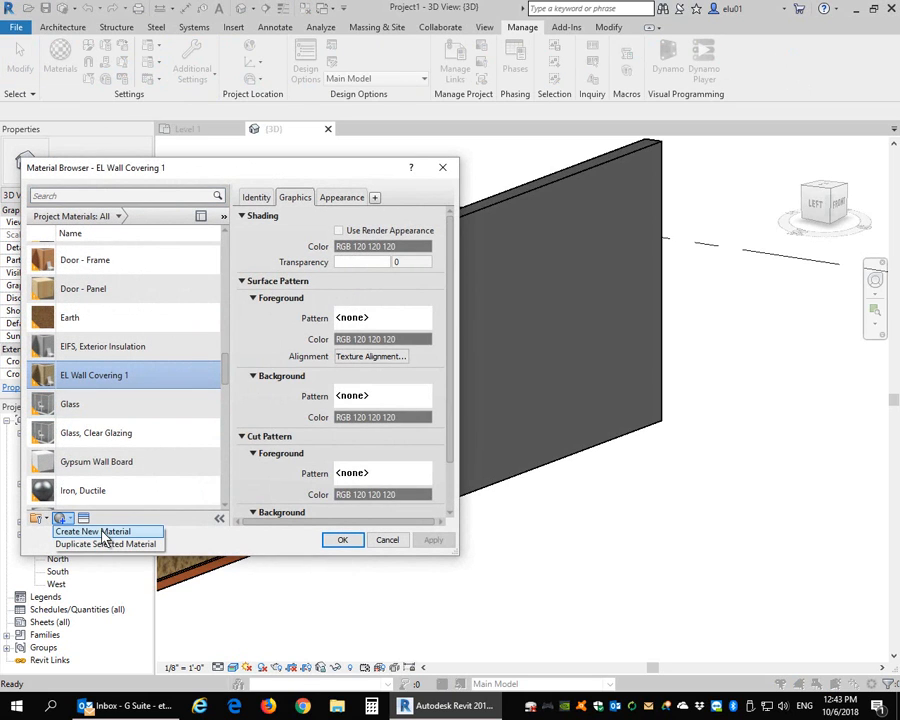
left_click(60, 527)
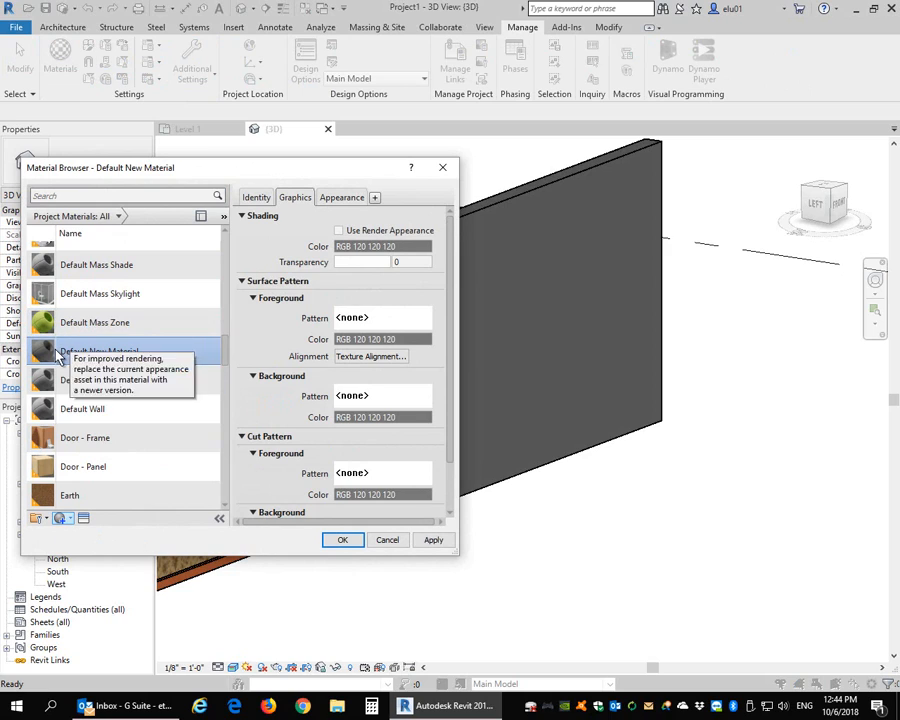
Step: Rename the new material as EL custom wall covering and apply the change
left_click(252, 198)
left_click(415, 217)
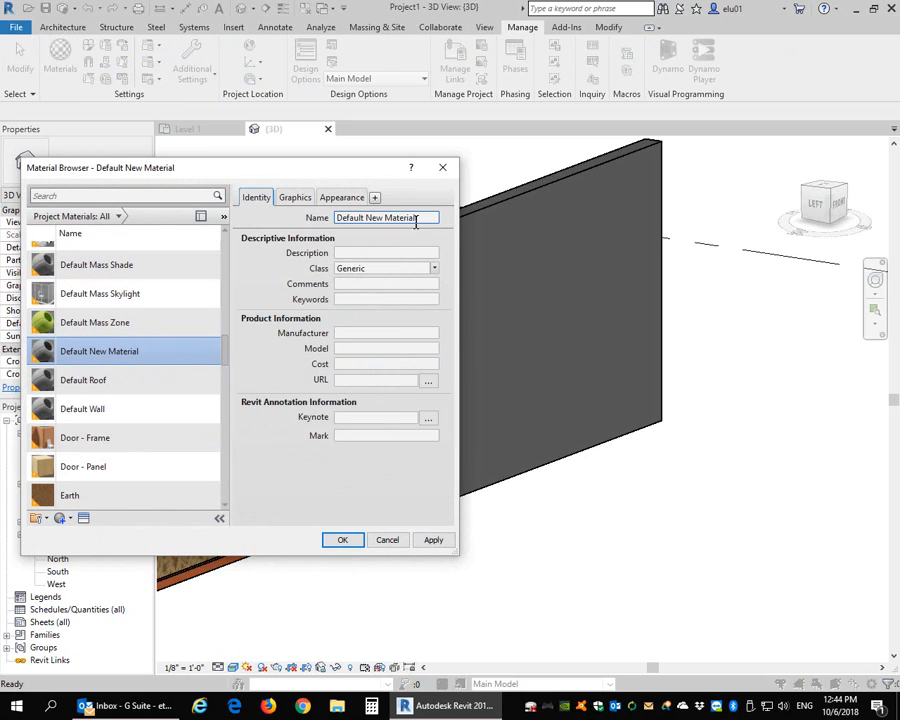
left_click_drag(415, 217, 305, 217)
type("E")
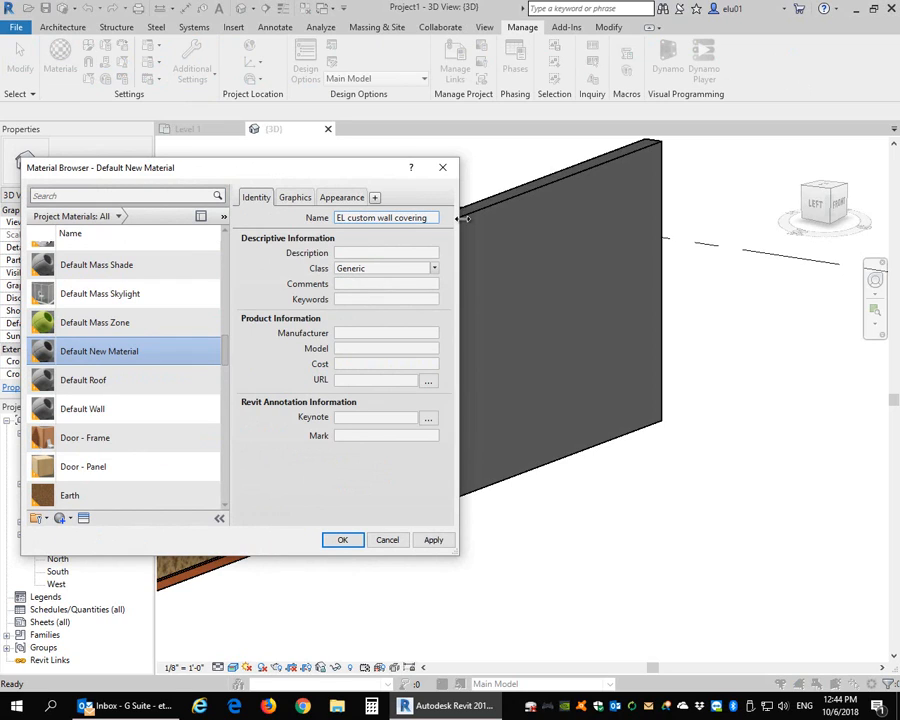
type("L custom wall covering")
left_click(436, 538)
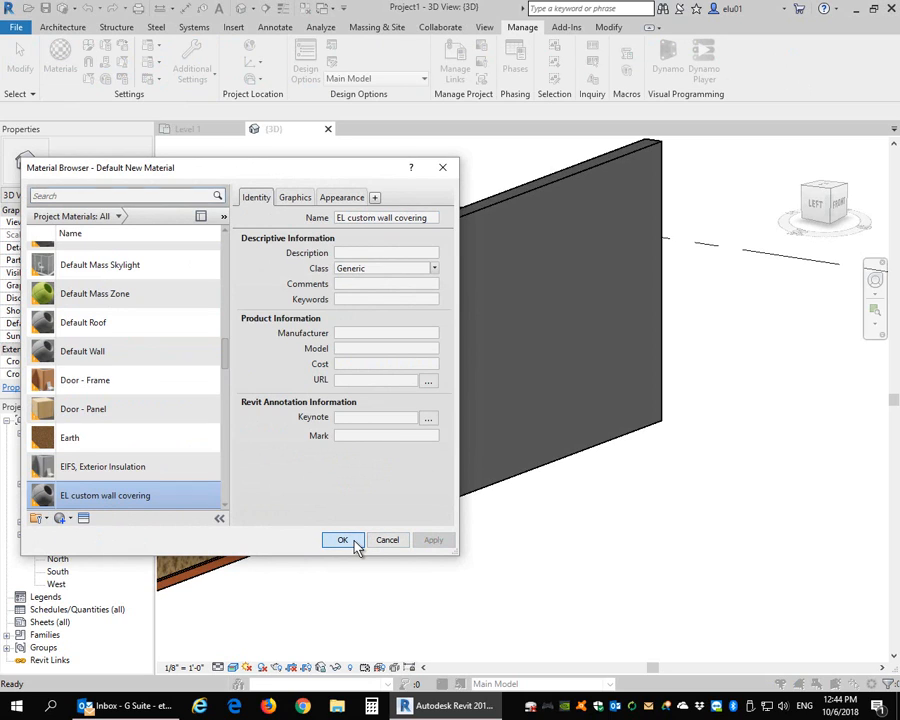
Step: Select the EL custom wall covering material, open the Asset Browser and expand its Appearance Library
scroll(153, 498, "down", 2)
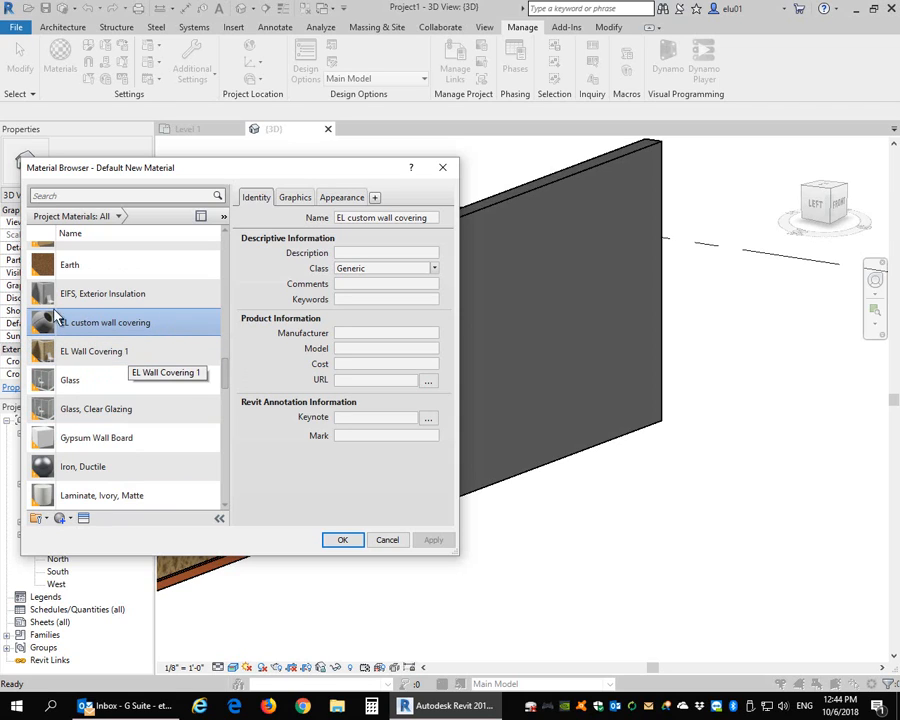
left_click(77, 356)
left_click(124, 326)
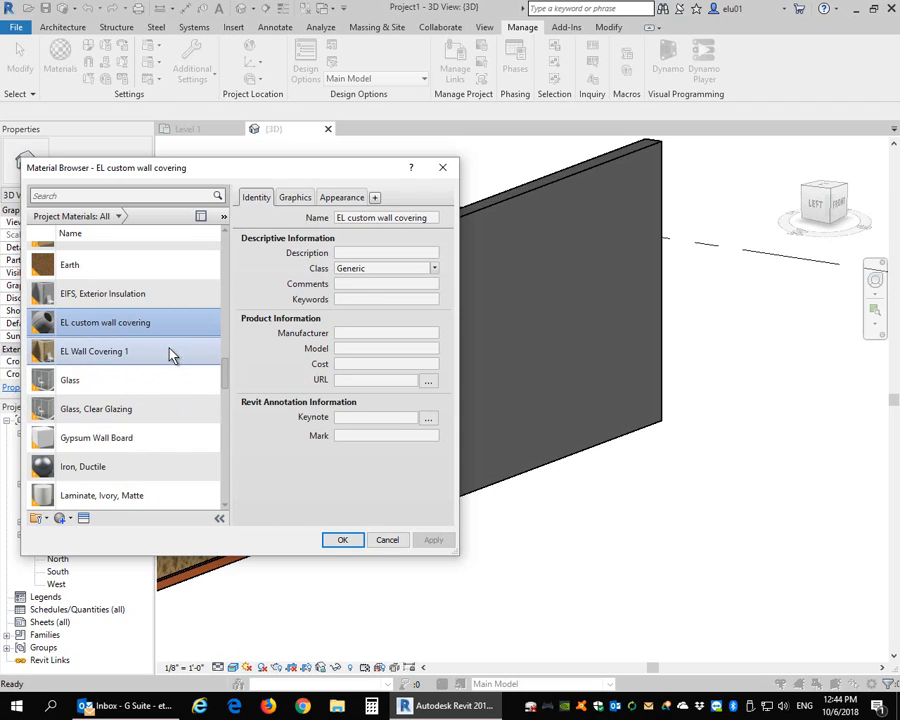
left_click(345, 286)
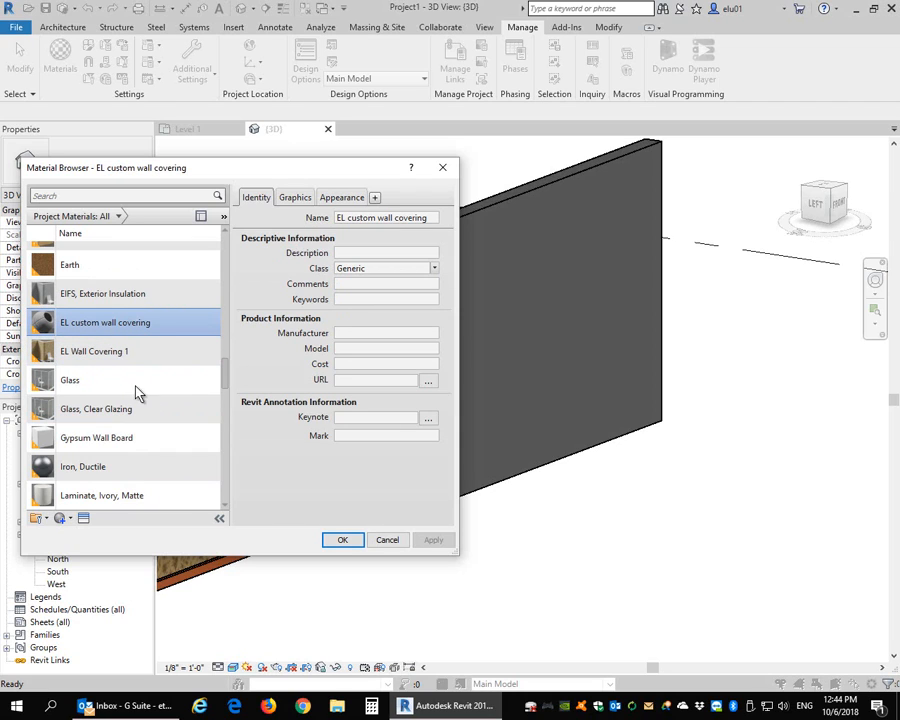
left_click(84, 519)
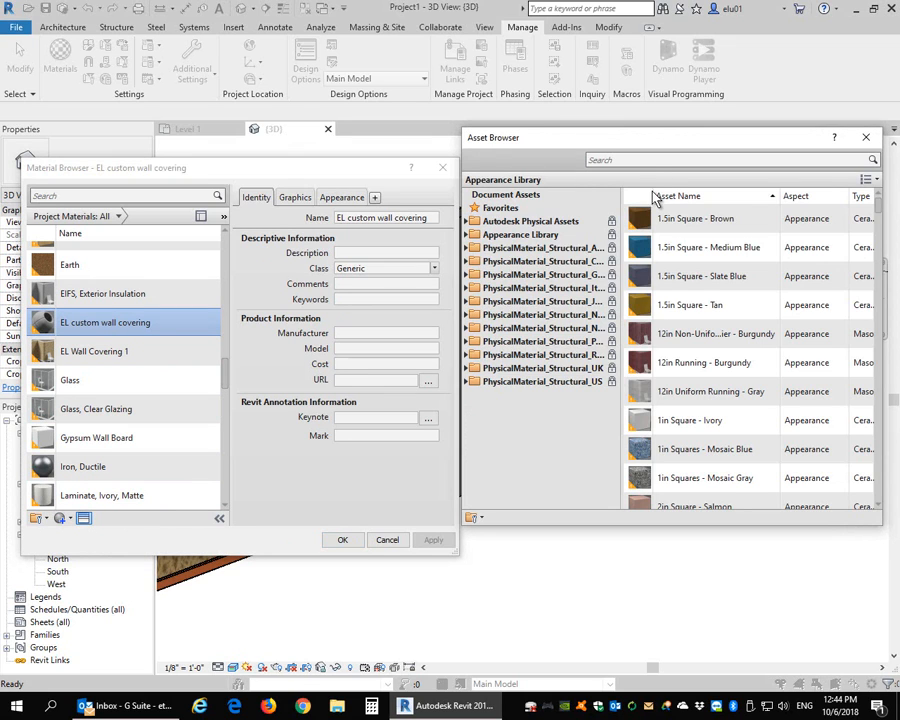
left_click(468, 236)
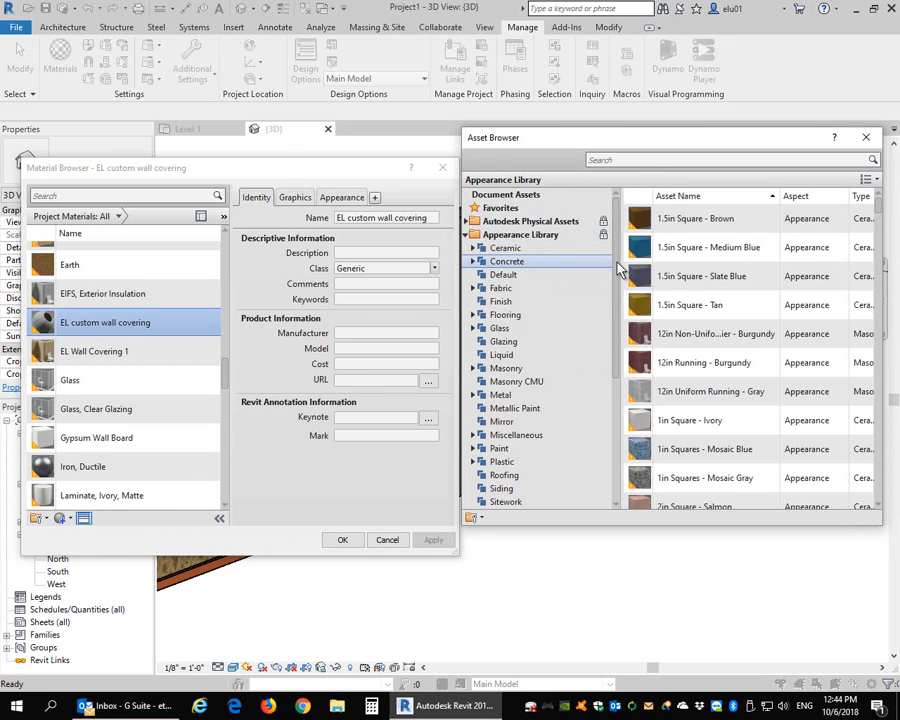
Step: Replace the appearance of EL custom wall covering with Abstract White from the Wall Covering assets
left_click_drag(615, 260, 620, 320)
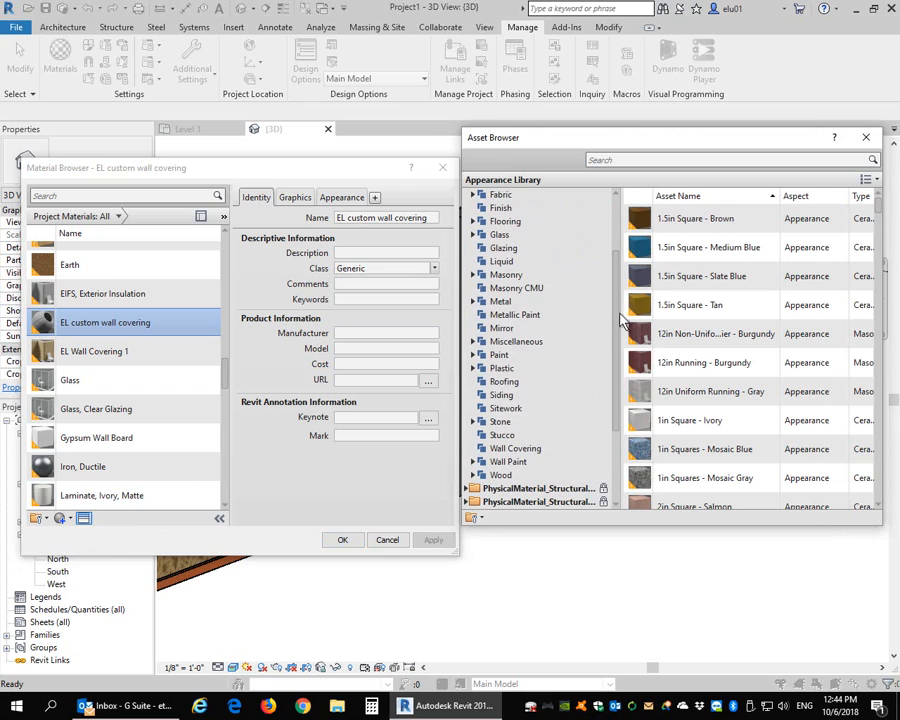
left_click(518, 449)
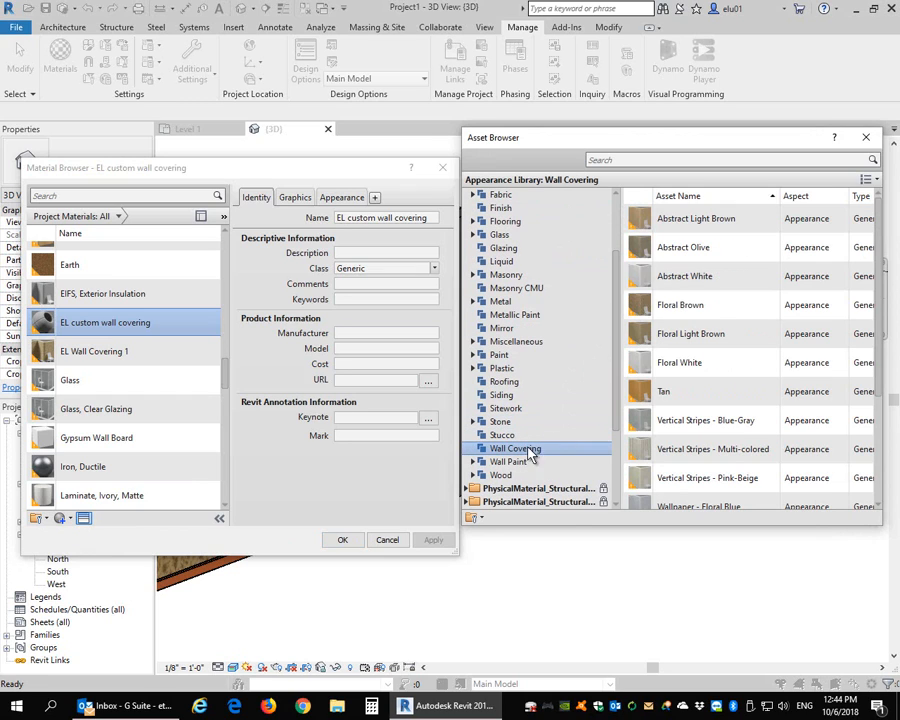
double_click(683, 278)
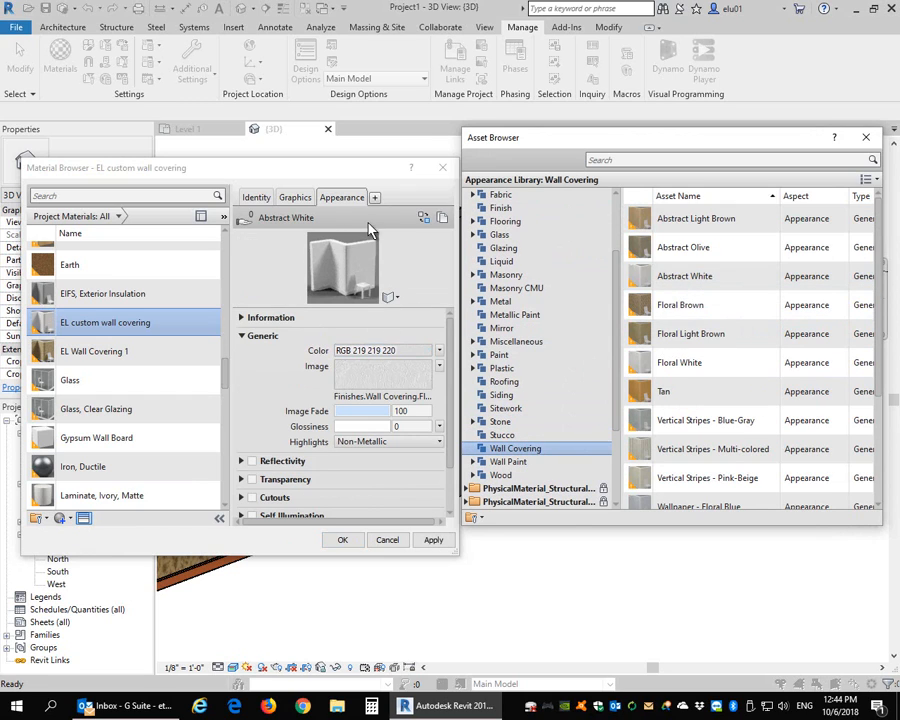
Step: Compare the Graphics and Appearance settings of EL custom wall covering and look through its generic appearance properties
left_click(293, 200)
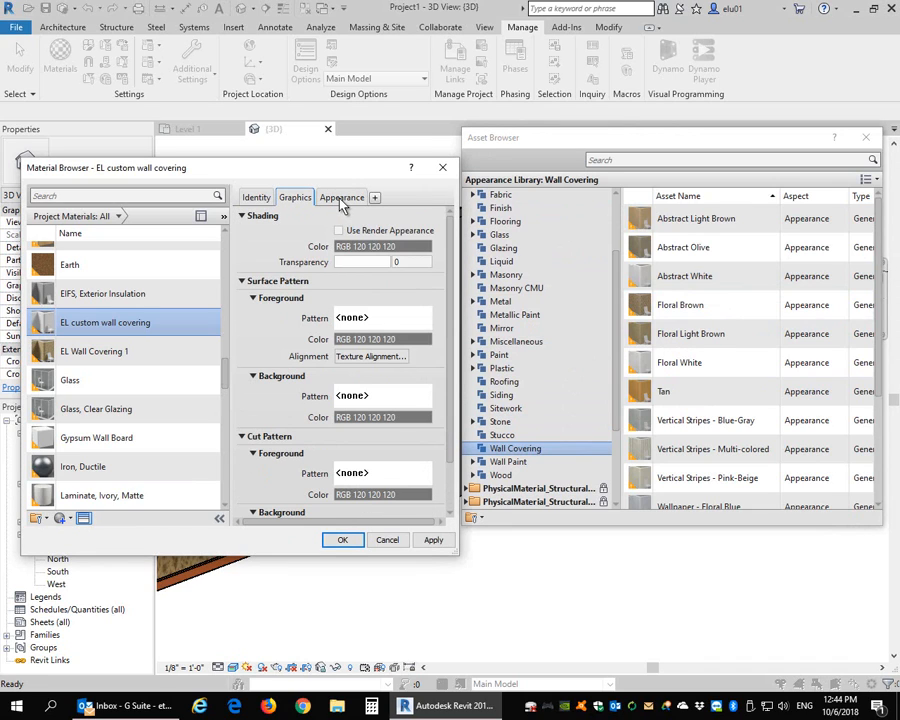
left_click(342, 198)
left_click(296, 198)
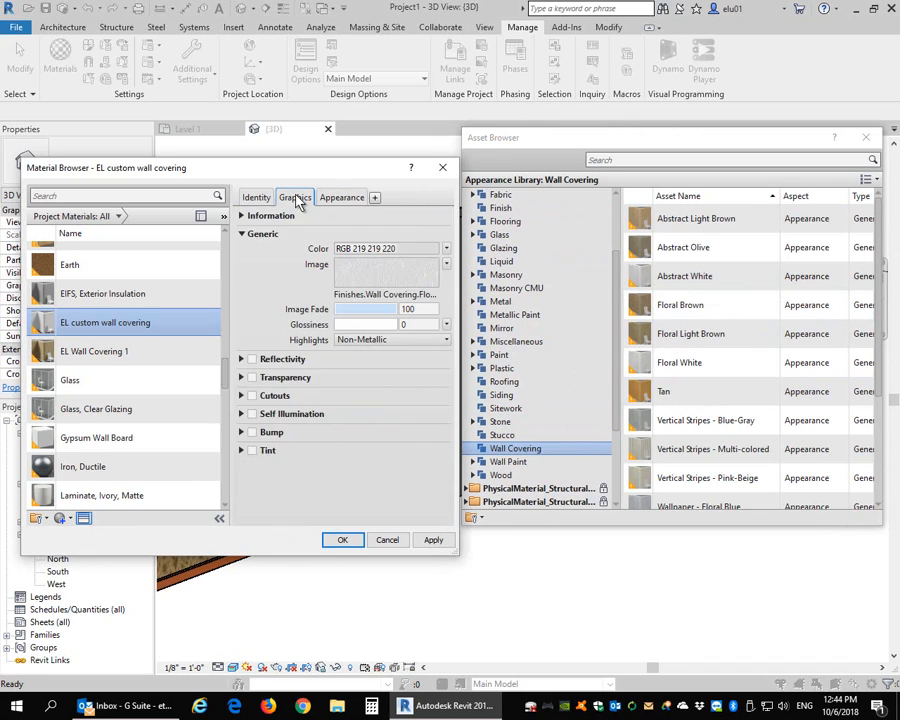
left_click(339, 199)
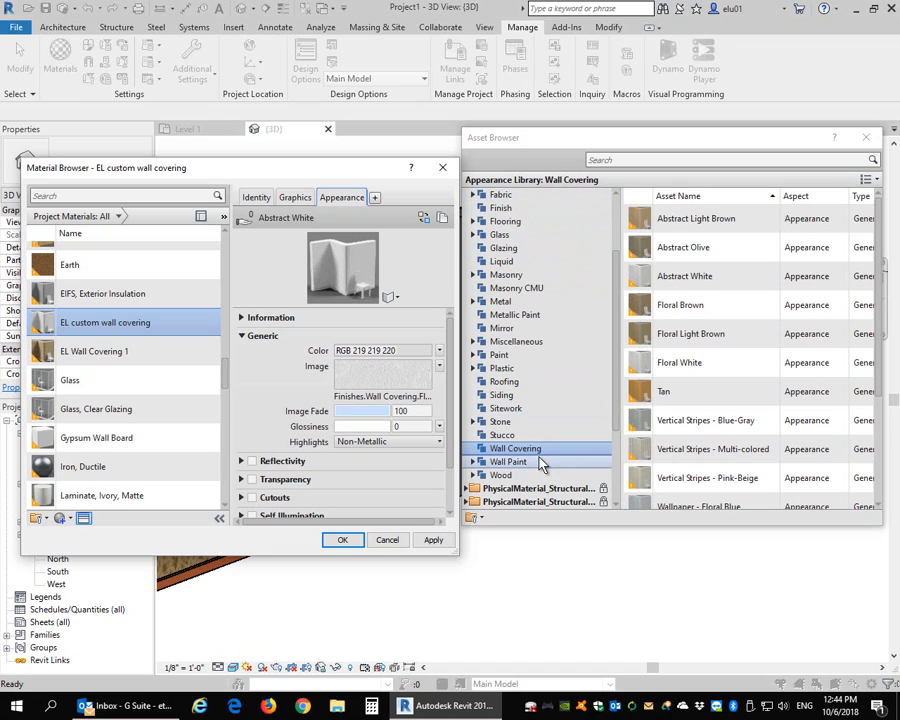
scroll(540, 464, "up", 1)
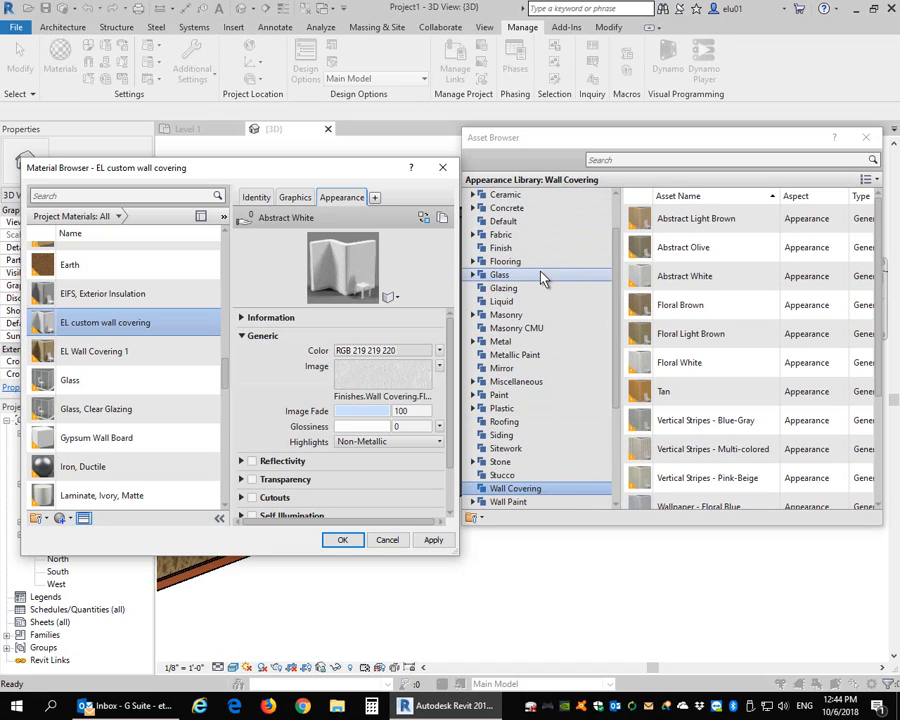
left_click(293, 197)
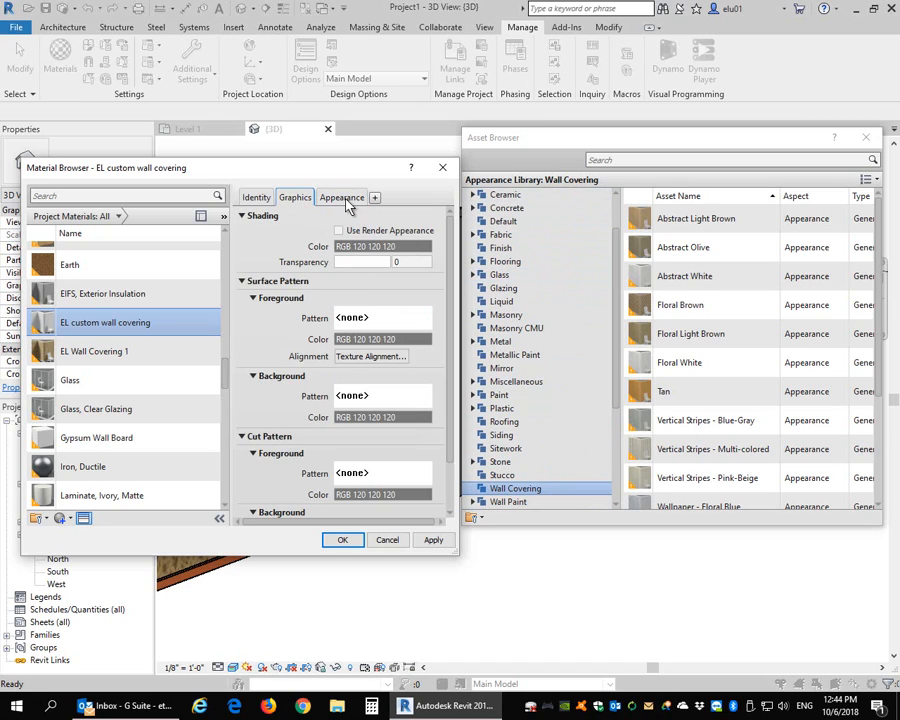
left_click(343, 198)
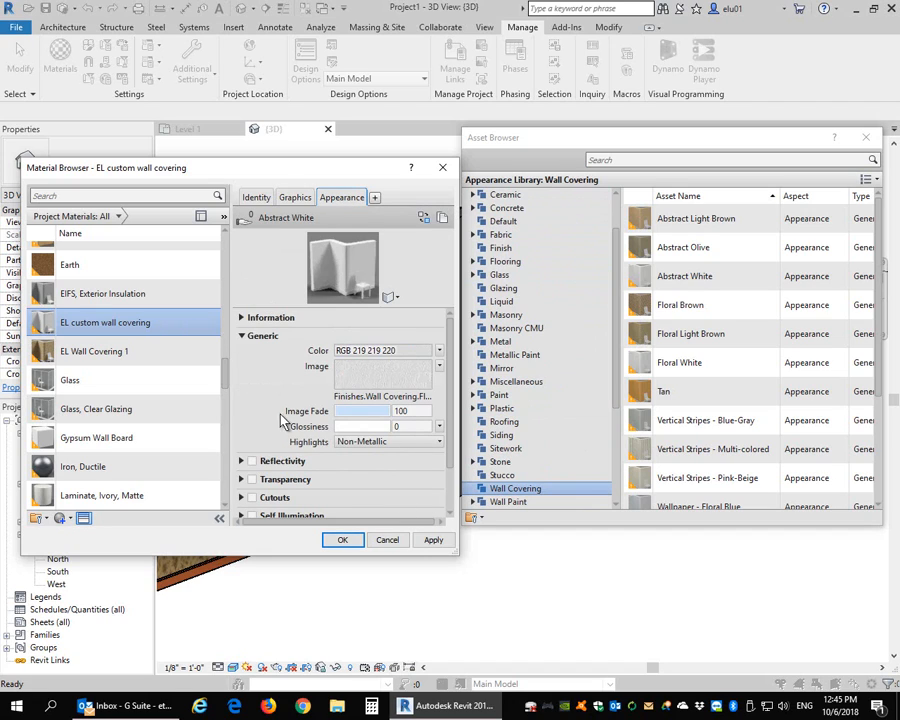
scroll(287, 421, "down", 1)
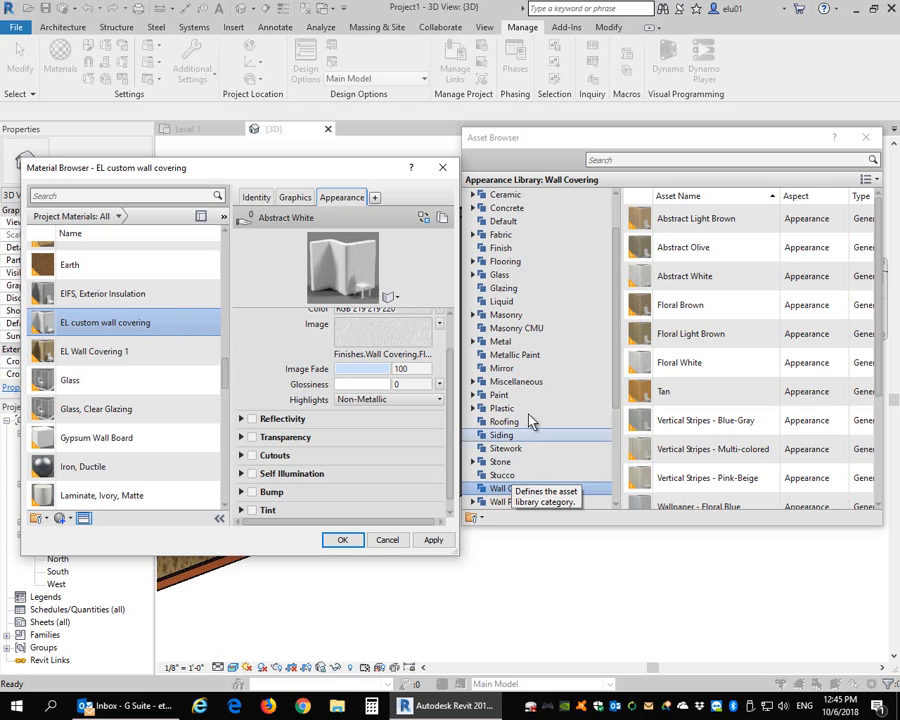
Step: Replace the appearance of EL custom wall covering with Flaked Satin - Sea Green from the Metallic Paint assets
left_click(513, 357)
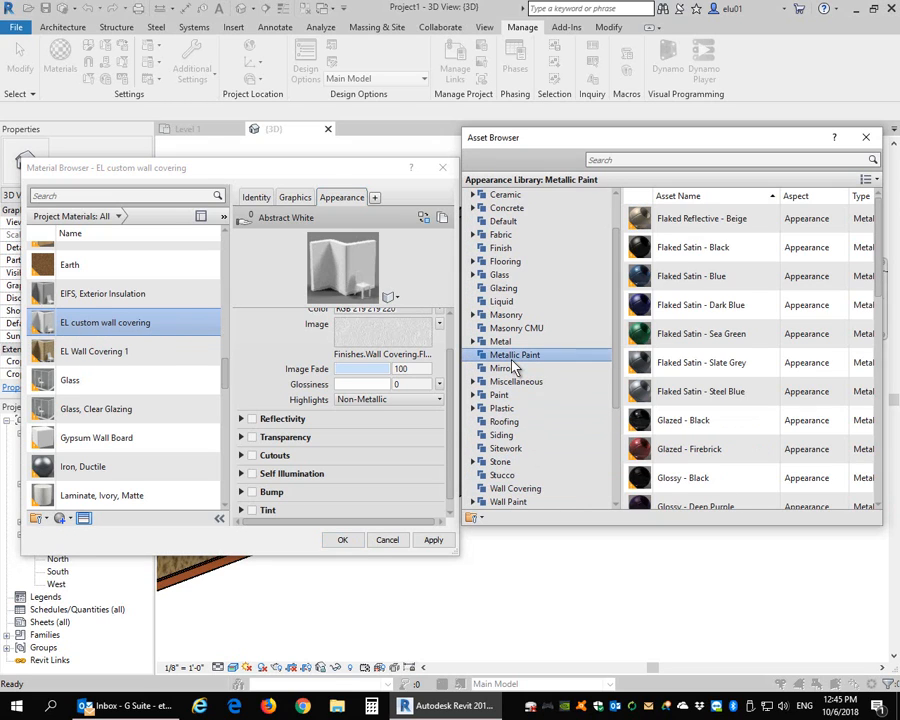
double_click(658, 334)
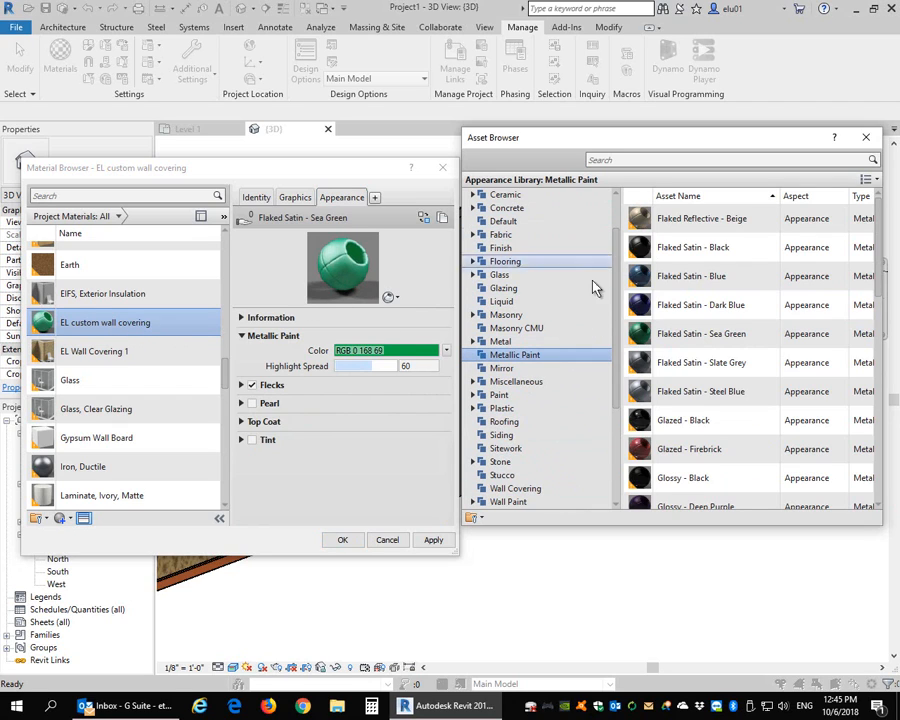
Step: Expand the Fabric category, list its assets and look through the other Appearance Library categories
scroll(522, 378, "up", 1)
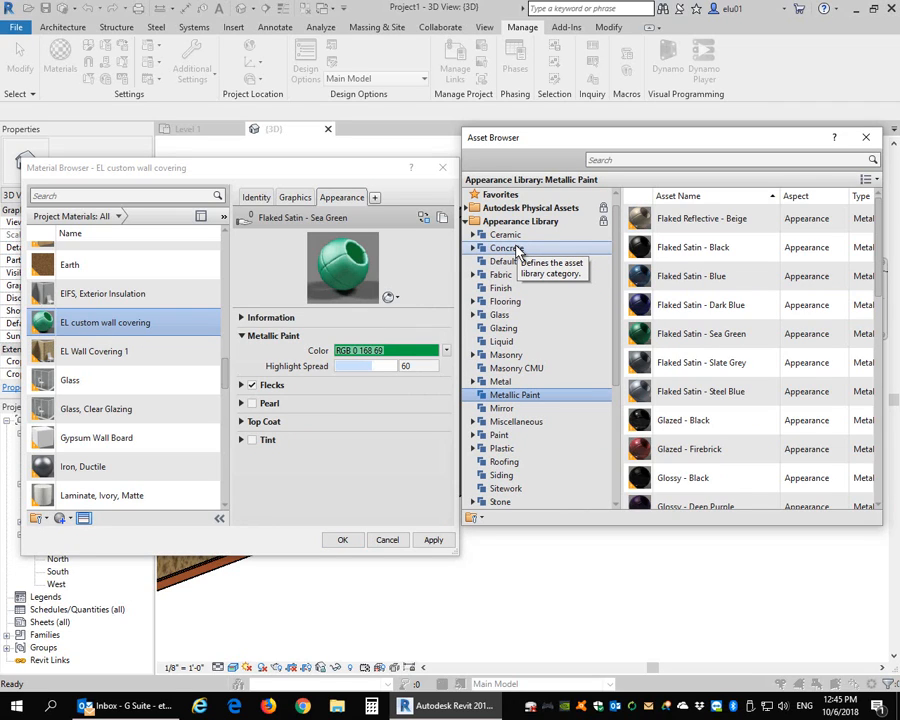
left_click(474, 275)
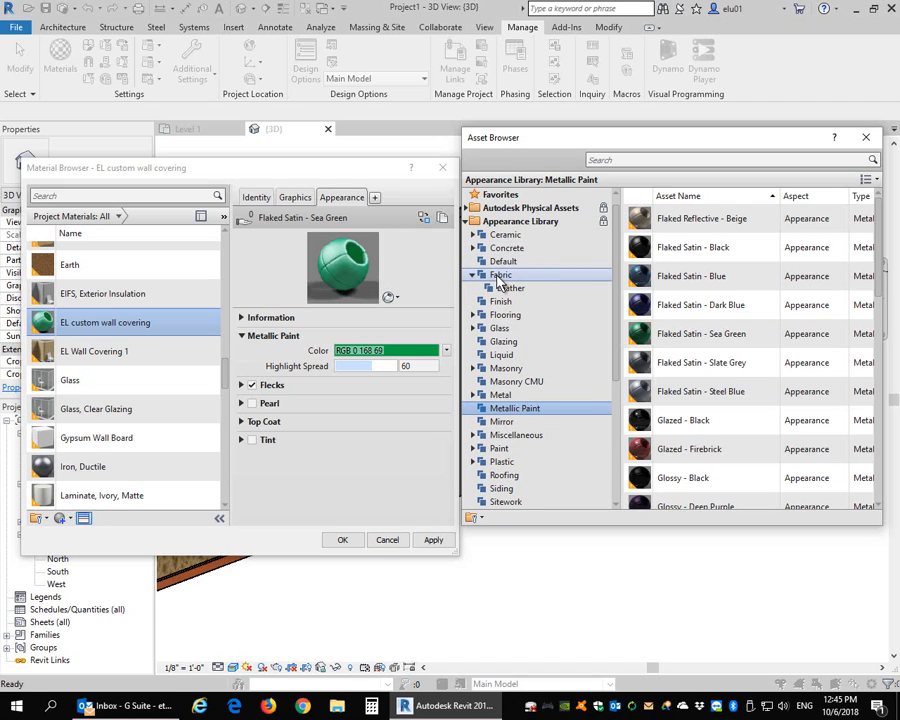
double_click(499, 278)
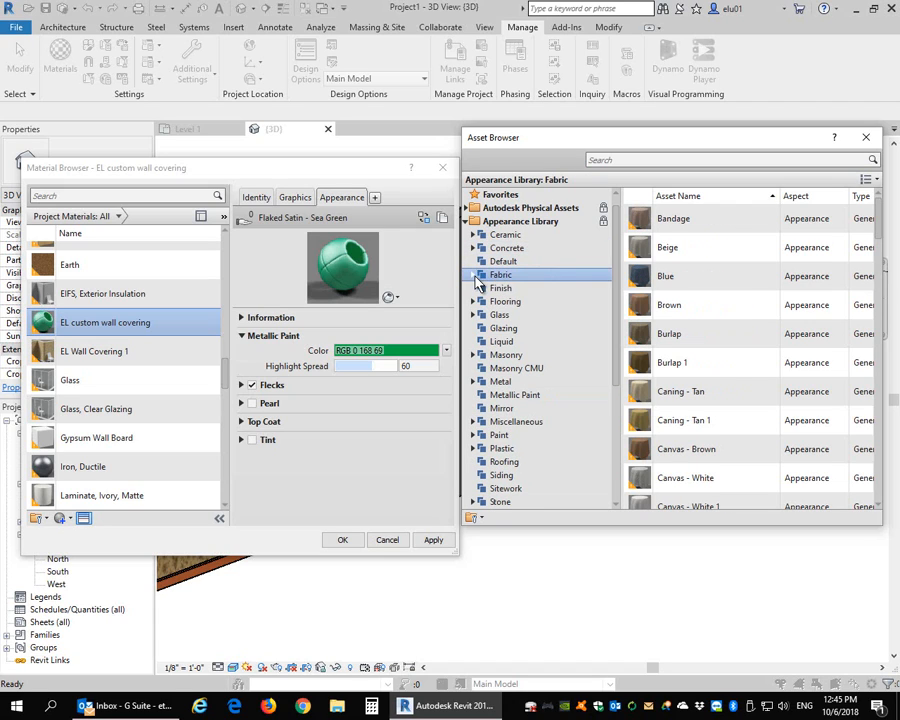
double_click(497, 276)
scroll(498, 286, "down", 3)
scroll(521, 430, "up", 4)
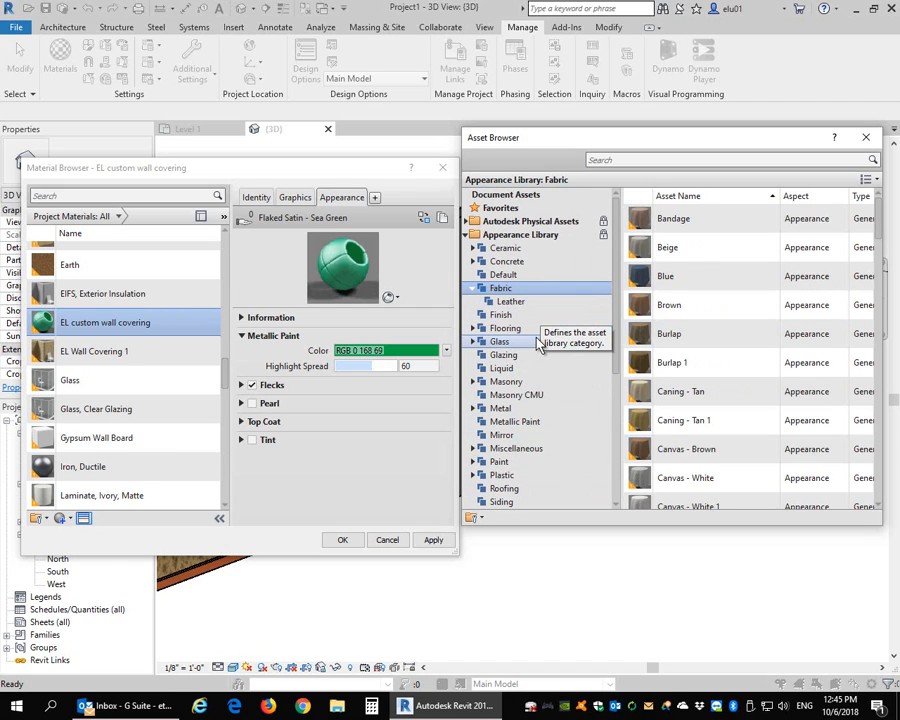
scroll(540, 343, "down", 3)
Step: Replace the appearance of EL custom wall covering with Floral Brown from the Wall Covering assets and close the Asset Browser
left_click(530, 435)
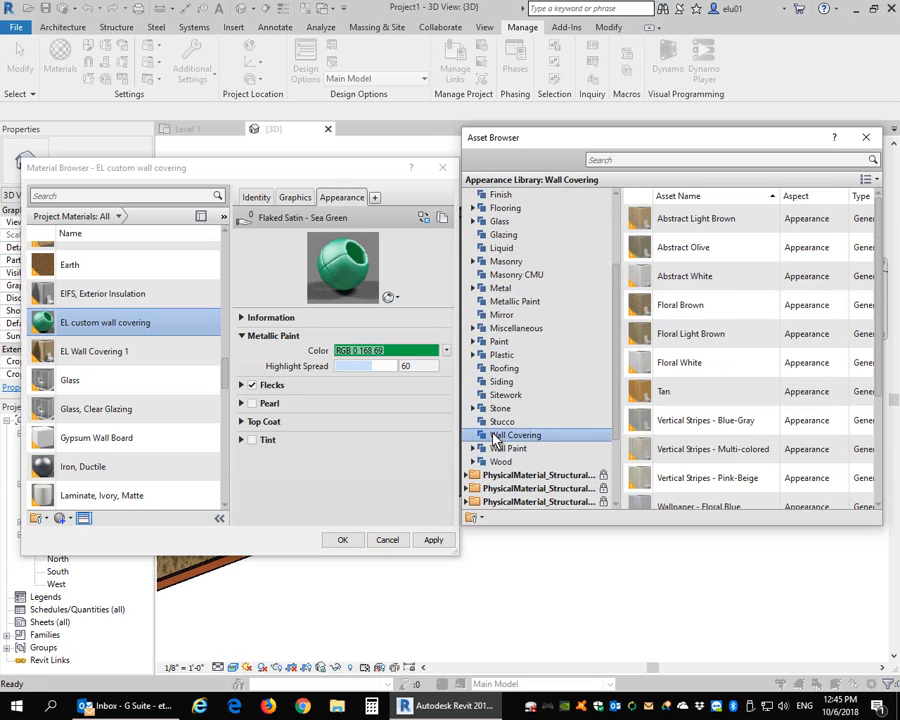
double_click(711, 312)
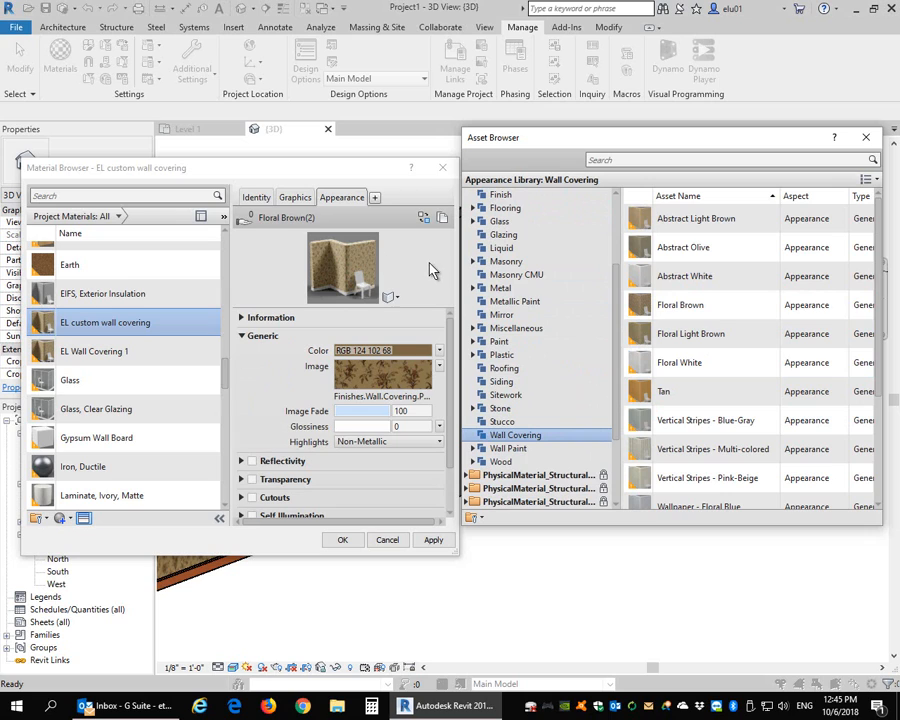
left_click(866, 139)
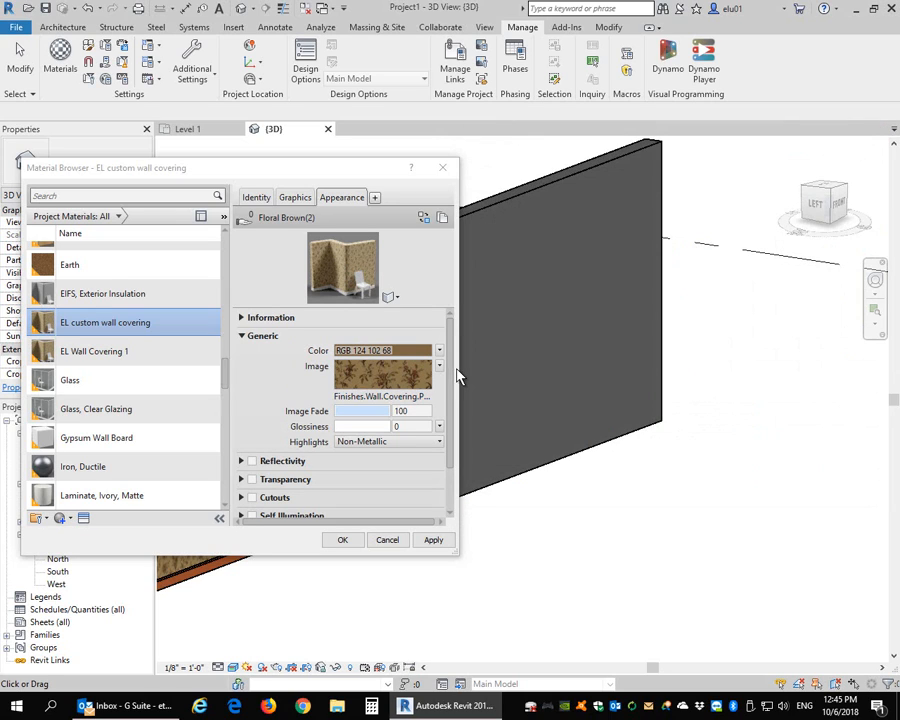
Step: Open the appearance image selection of EL custom wall covering and look through the texture images in the Mats folder
left_click_drag(468, 369, 730, 369)
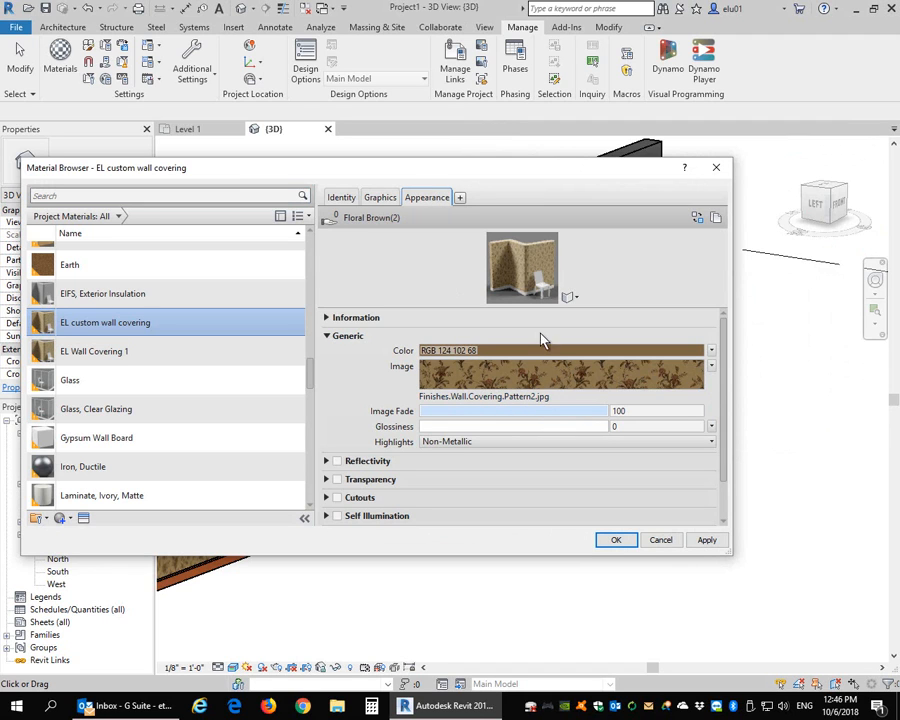
left_click(534, 397)
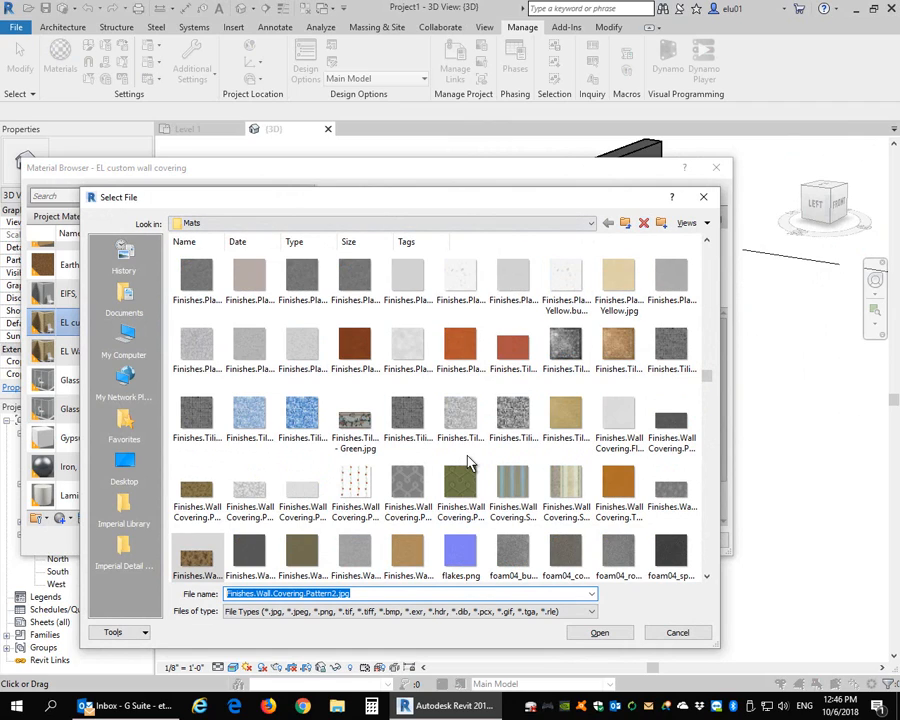
left_click_drag(707, 380, 735, 257)
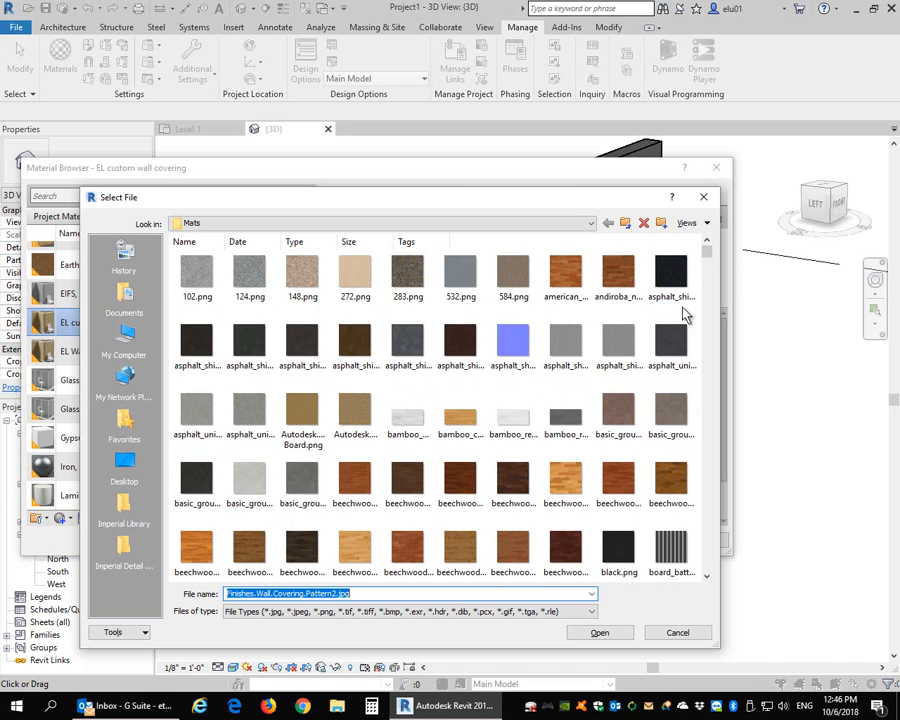
left_click_drag(713, 258, 707, 318)
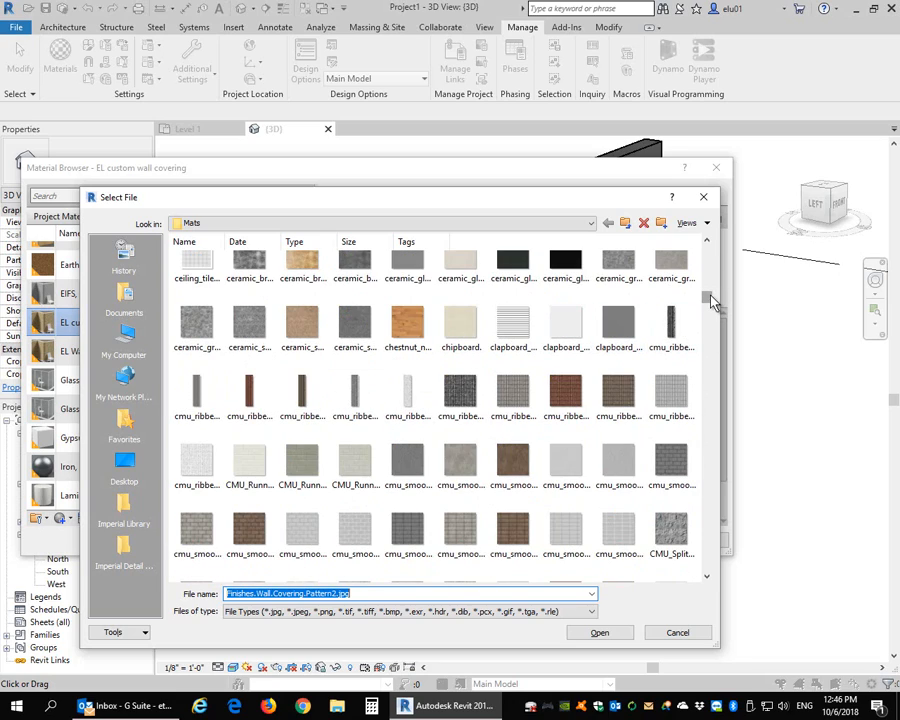
left_click_drag(708, 296, 706, 346)
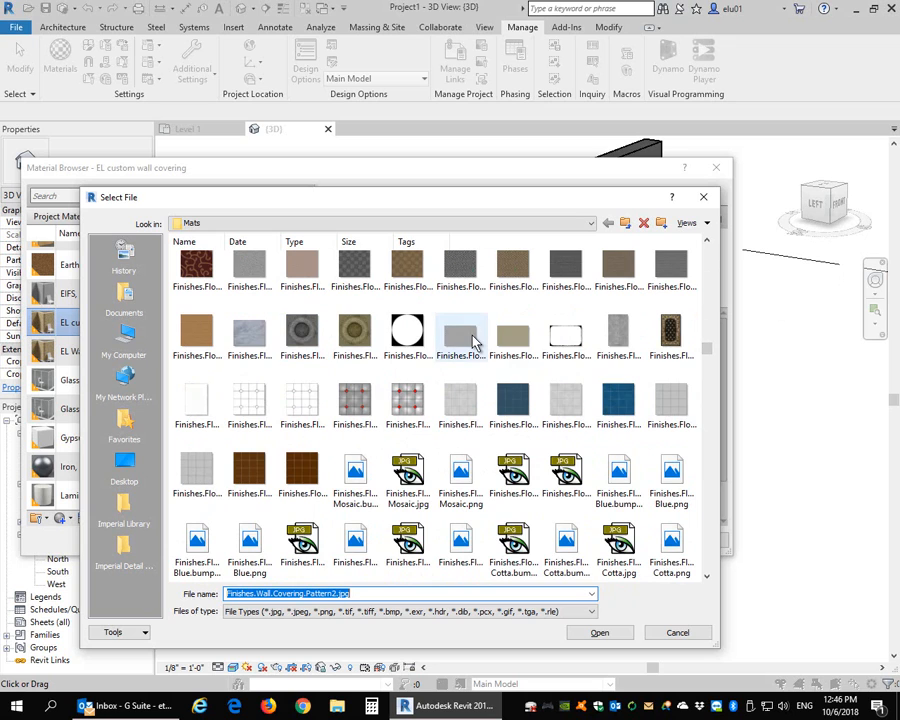
left_click_drag(709, 342, 739, 249)
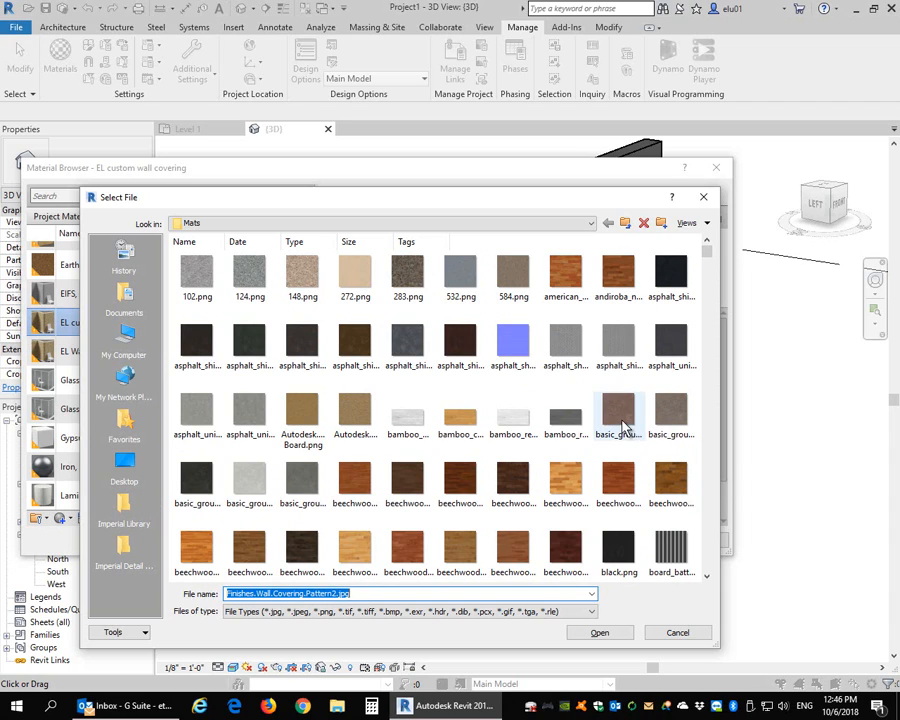
scroll(580, 486, "down", 3)
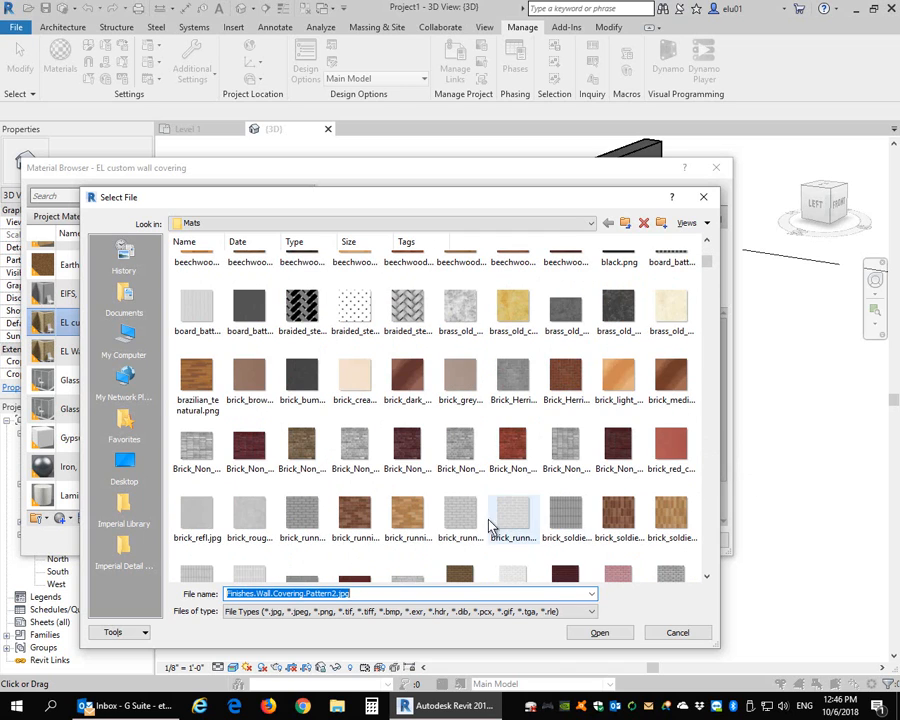
scroll(582, 518, "down", 3)
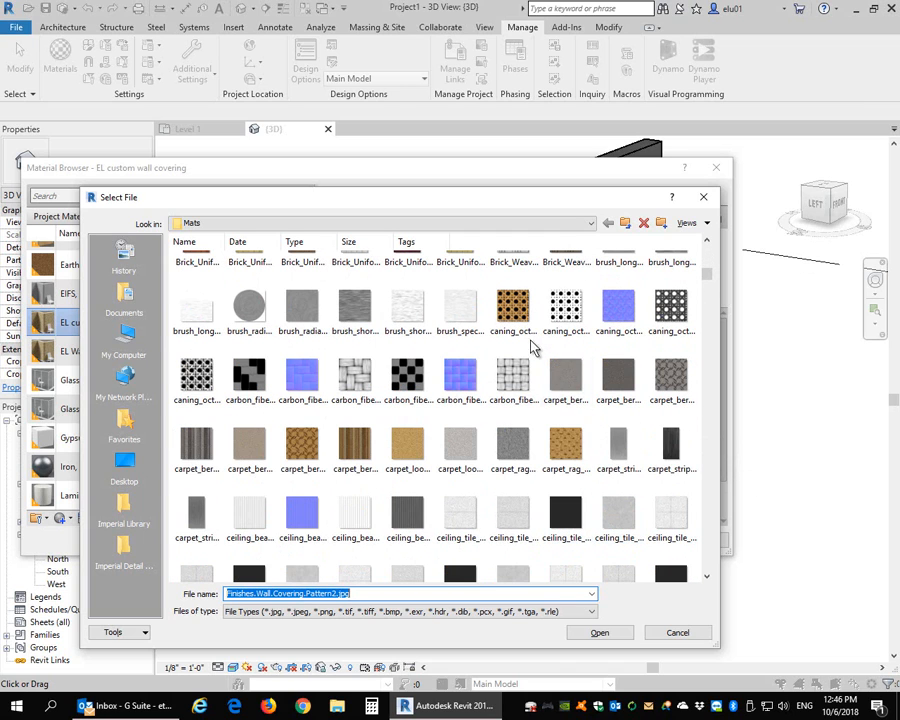
left_click(301, 443)
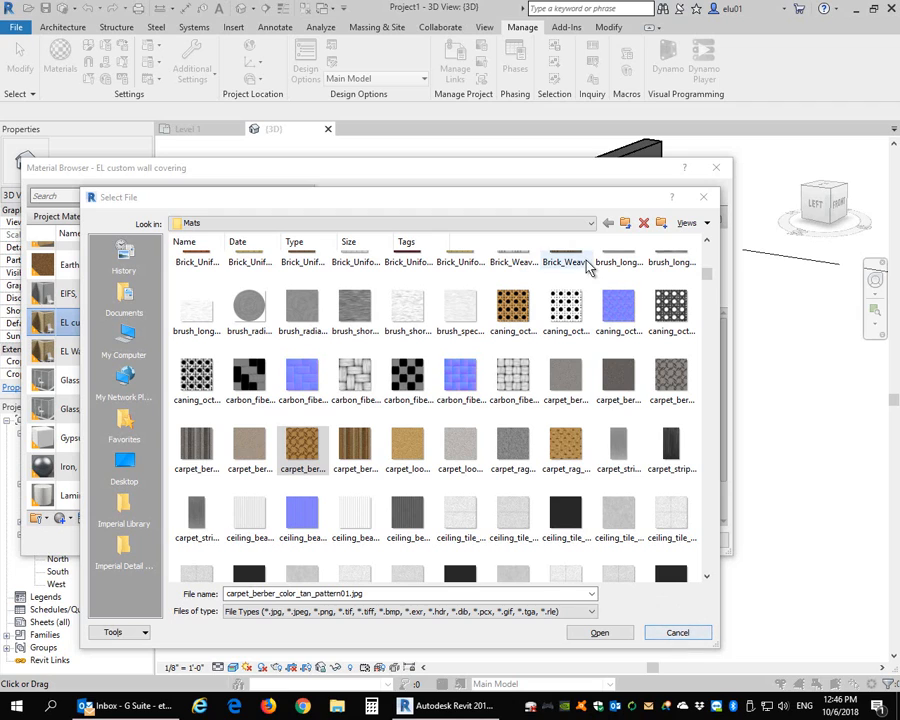
Step: Create a folder named Revit Material on Local Disk (C:) and open it in the image selection
left_click(134, 347)
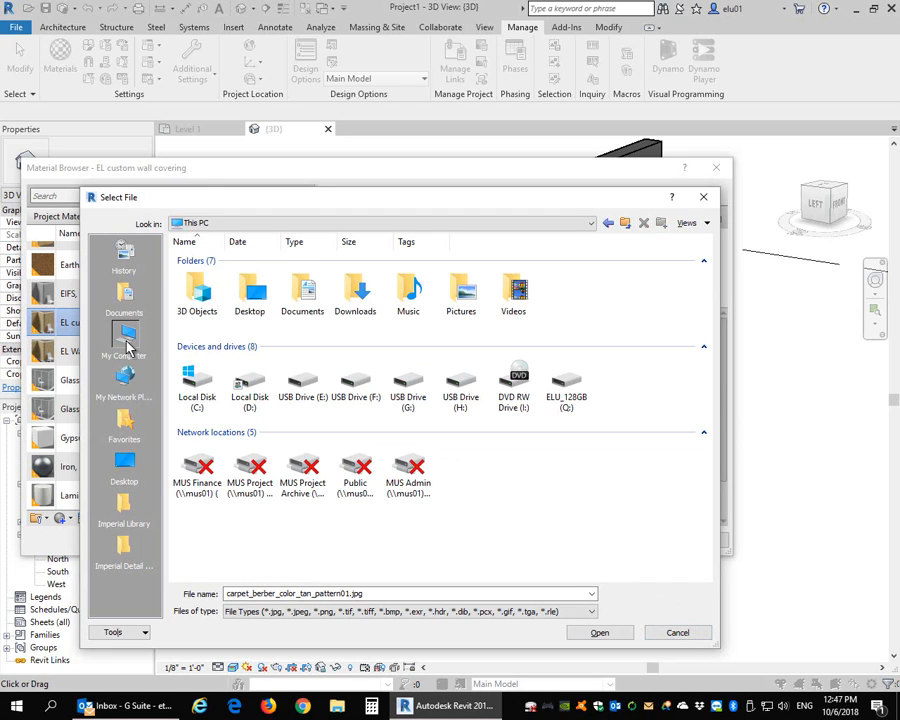
left_click(196, 396)
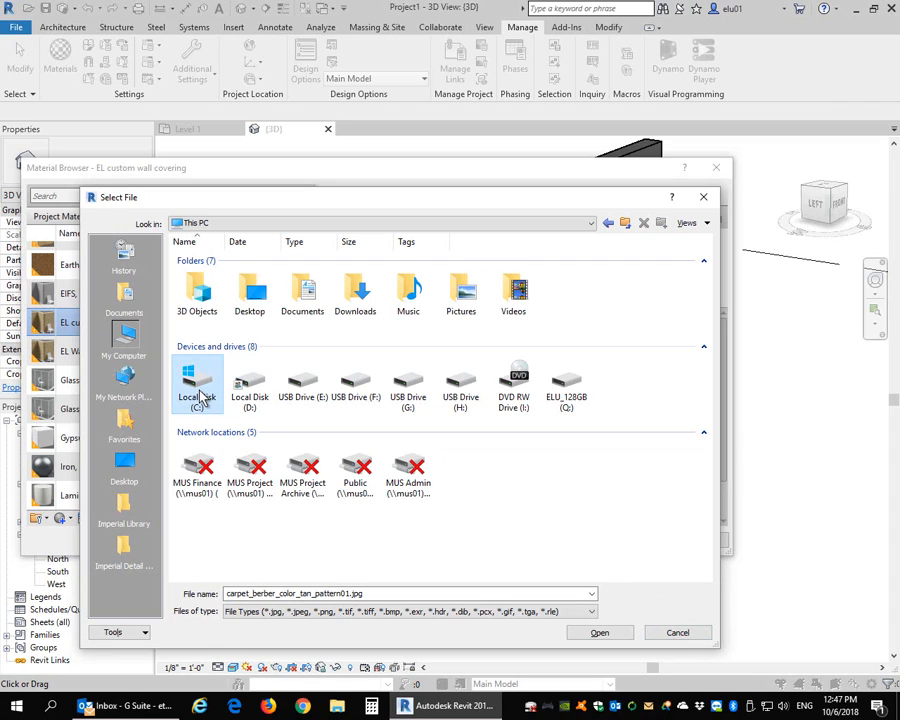
double_click(201, 398)
right_click(405, 459)
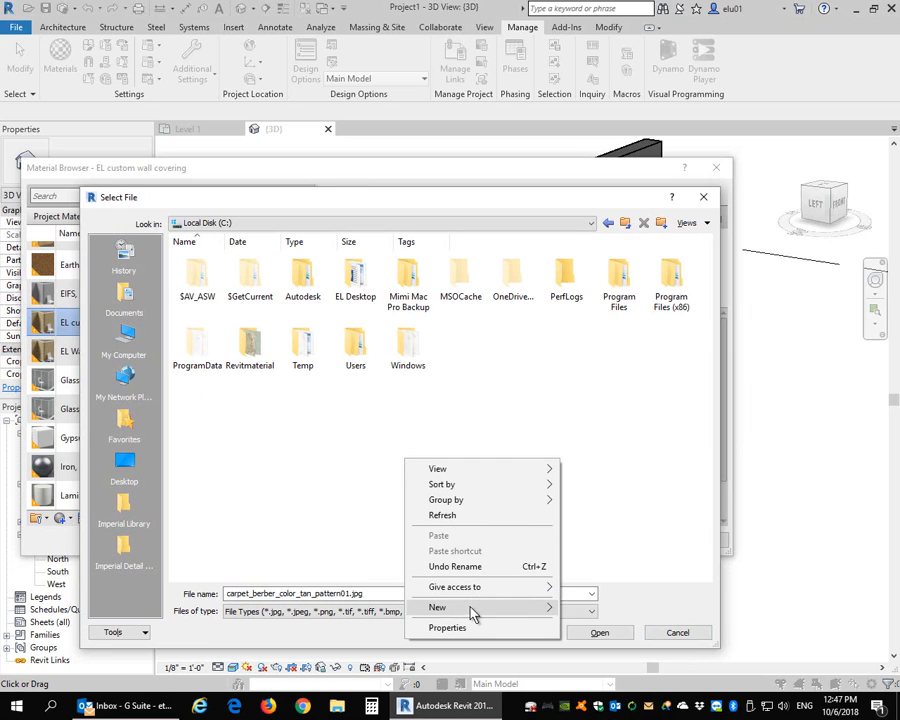
mouse_move(474, 612)
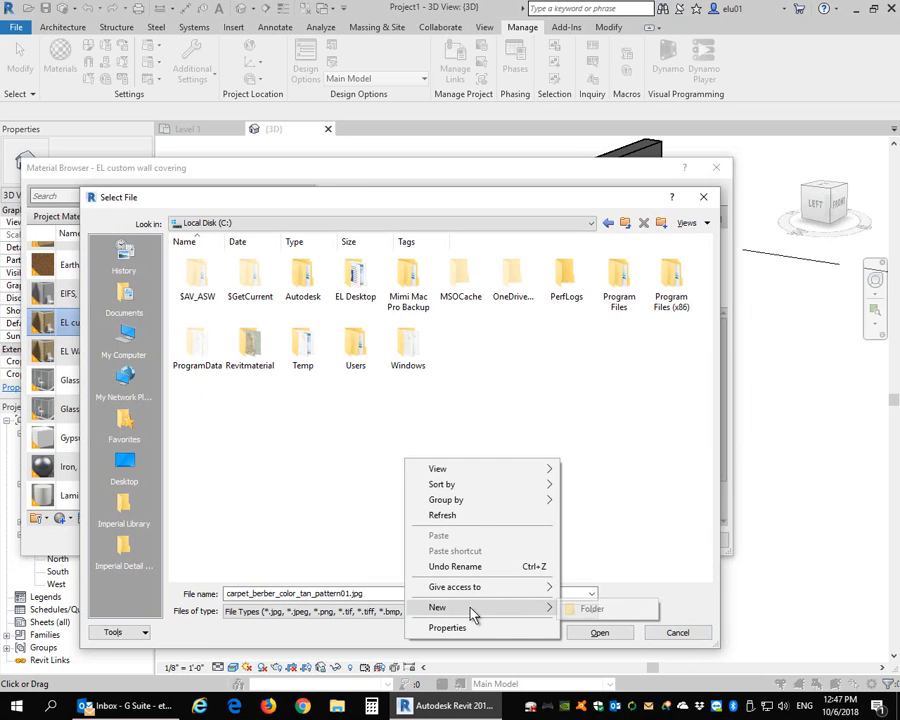
left_click(594, 609)
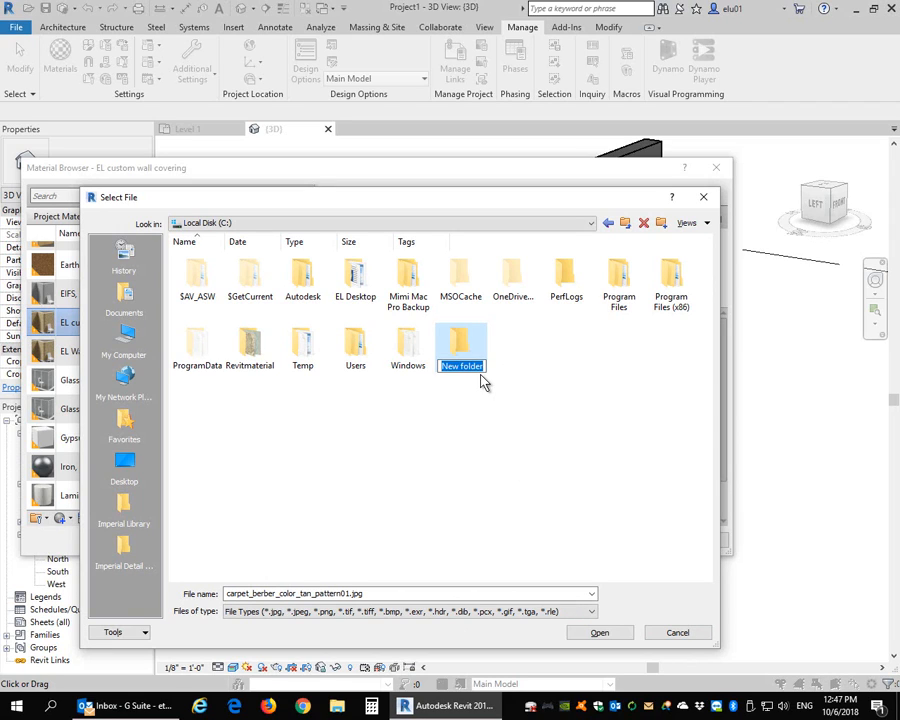
type("Revit Material")
key("Return")
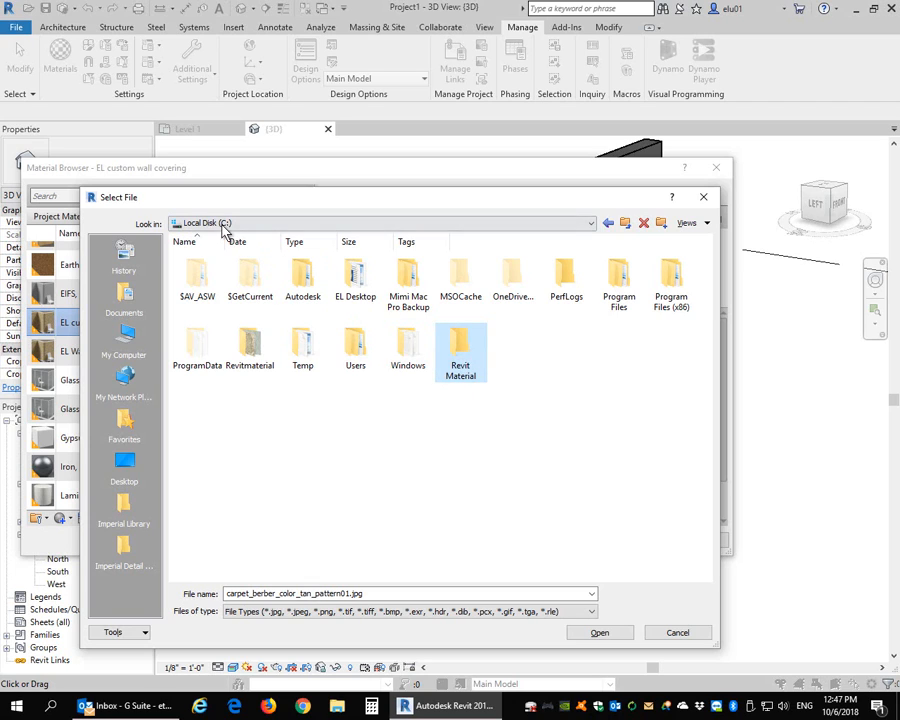
left_click(548, 453)
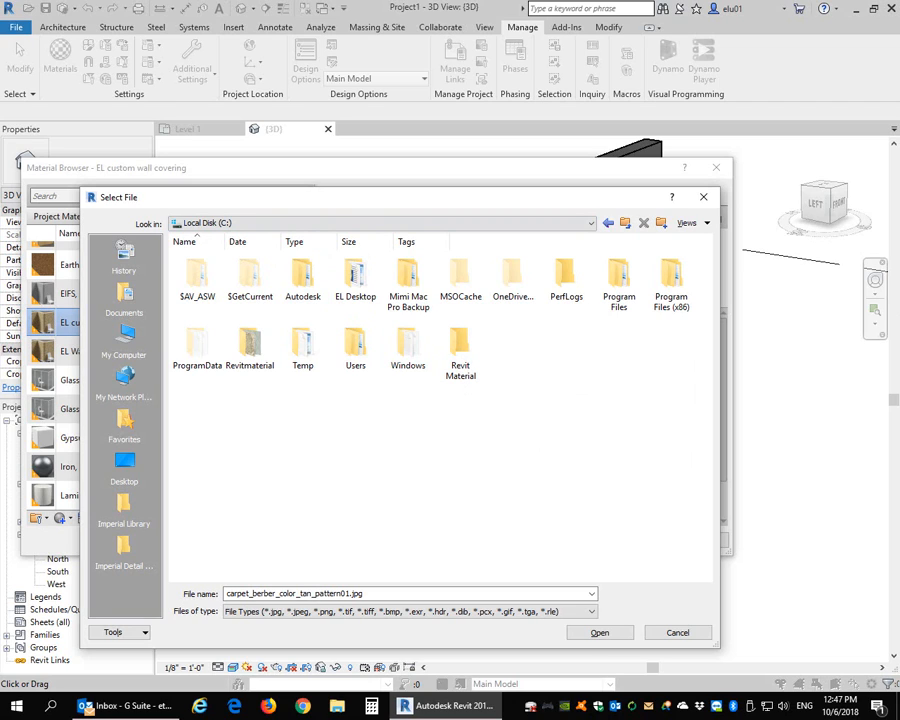
left_click_drag(530, 405, 464, 352)
double_click(464, 352)
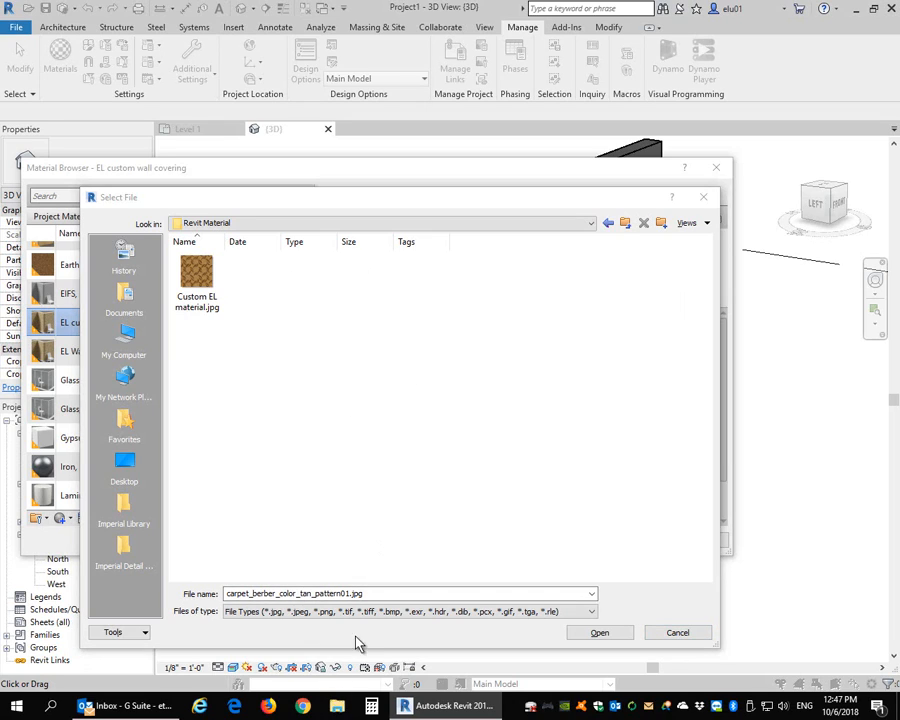
Step: Check the Custom EL material.jpg image in C:\Revit Material using File Explorer, and return to the Revit image selection
key("super+e")
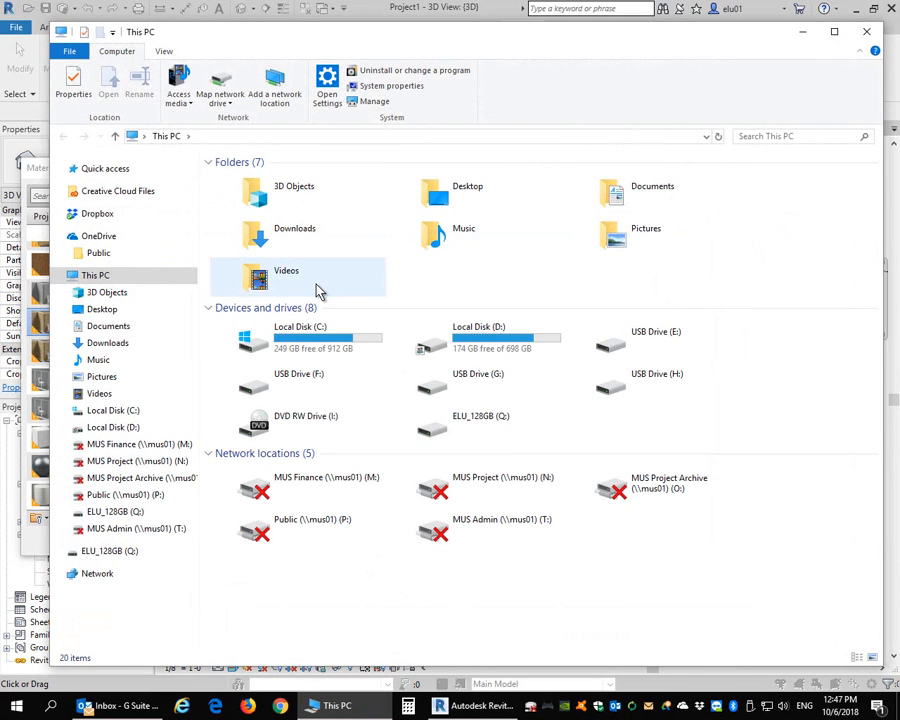
left_click_drag(241, 38, 235, 32)
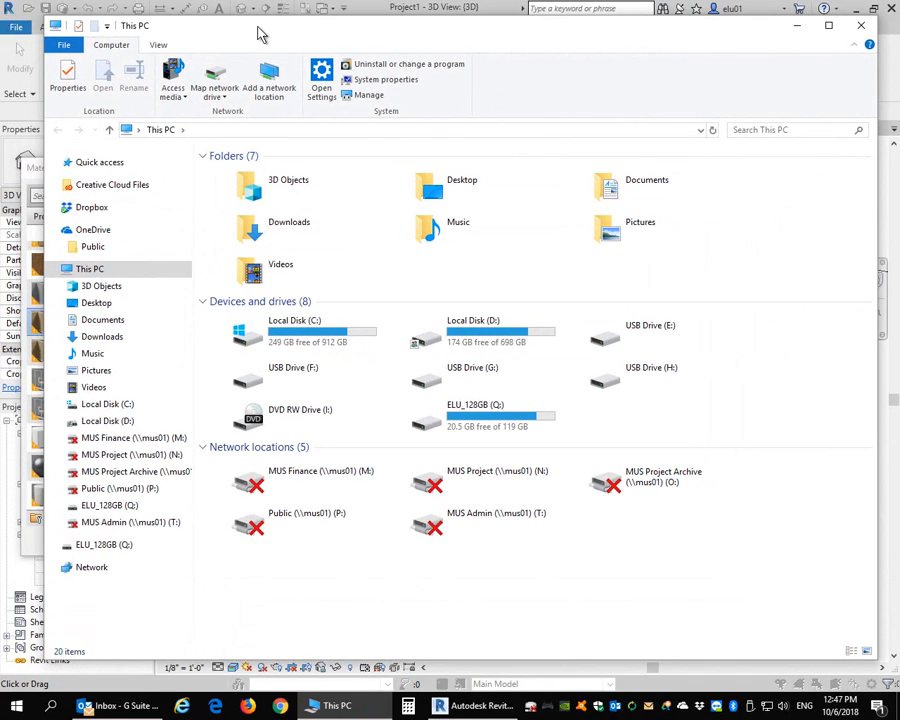
double_click(302, 342)
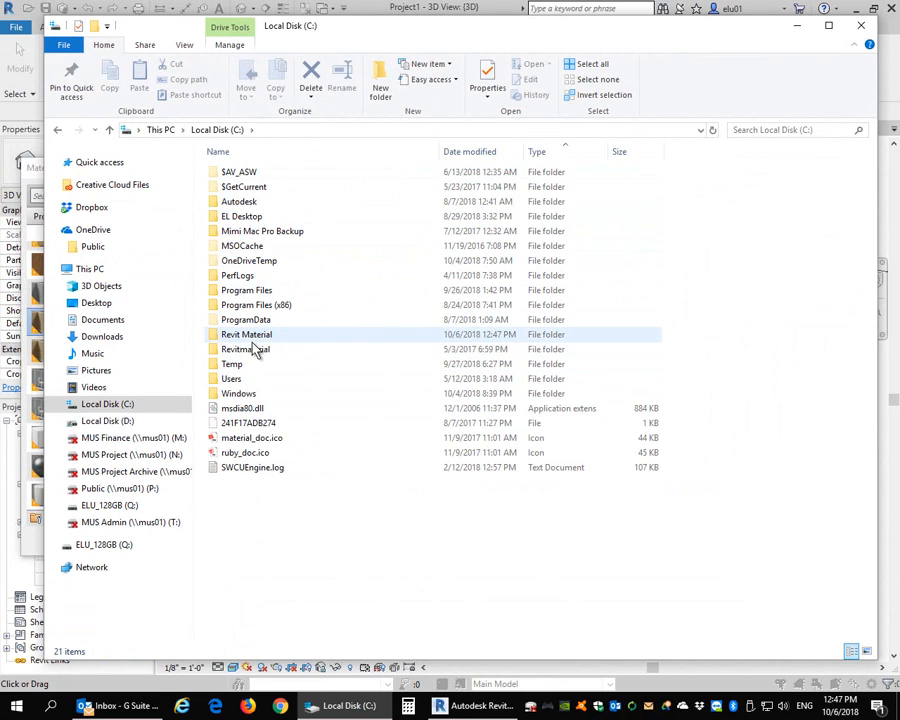
double_click(250, 335)
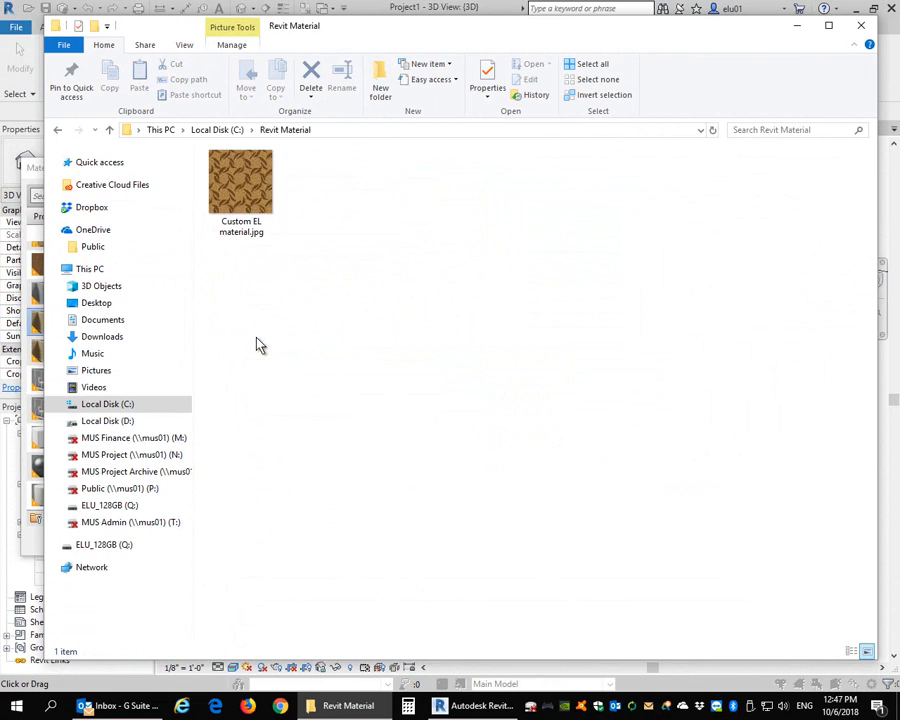
left_click(254, 186)
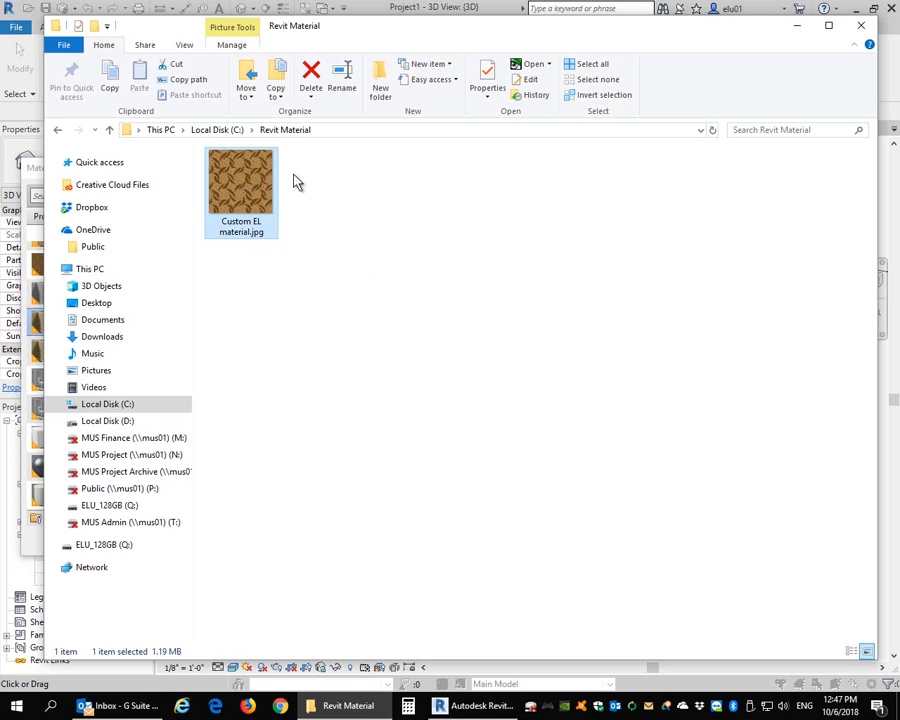
left_click(863, 28)
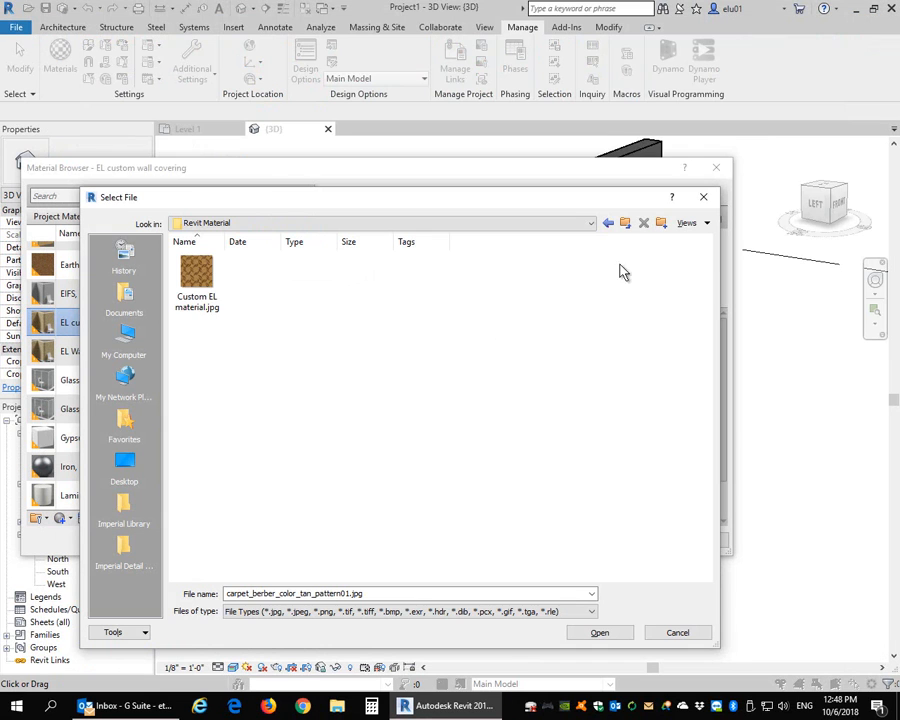
Step: Assign Custom EL material.jpg as the appearance image of EL custom wall covering, and apply and accept the material changes
left_click(205, 285)
left_click(600, 633)
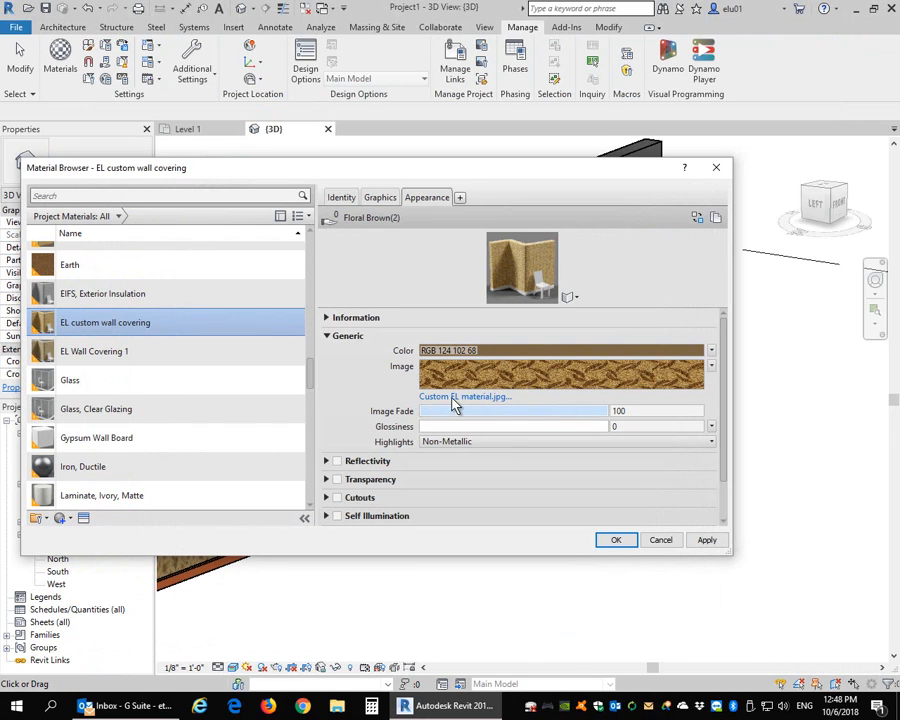
left_click(458, 398)
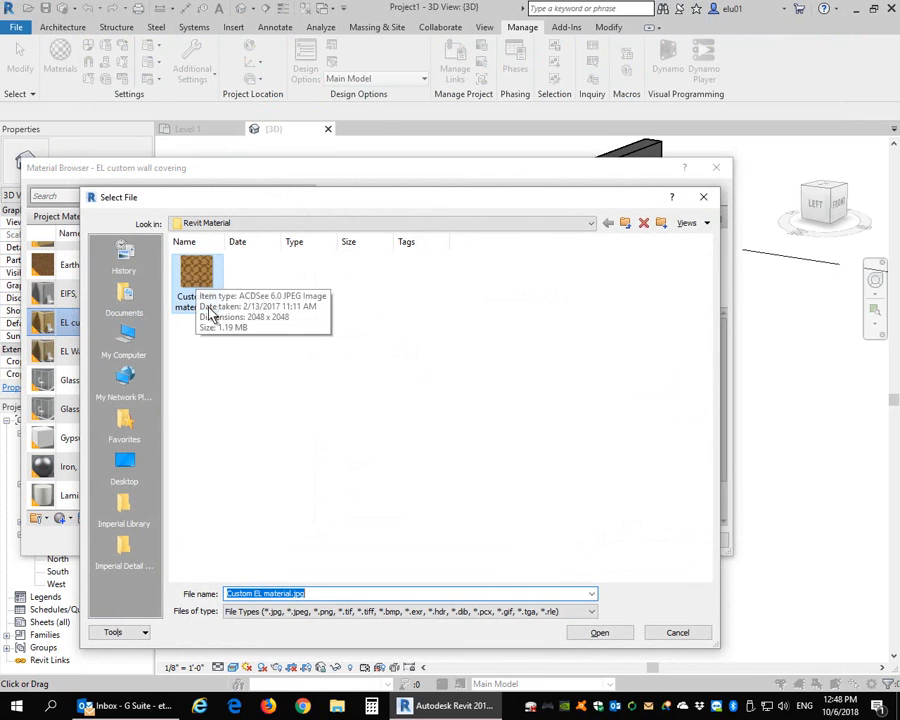
left_click(600, 633)
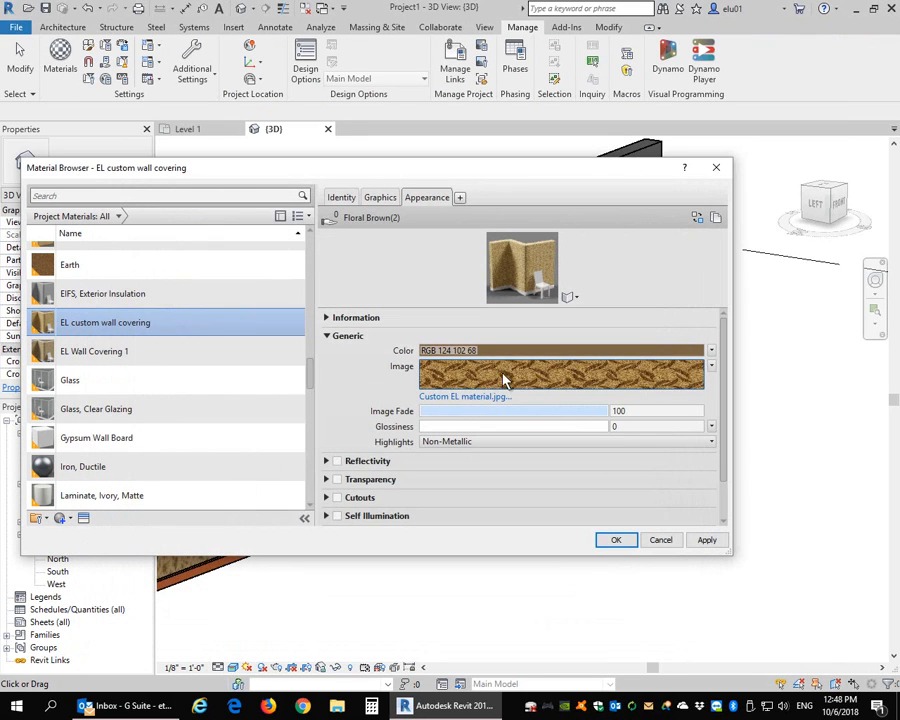
left_click(709, 541)
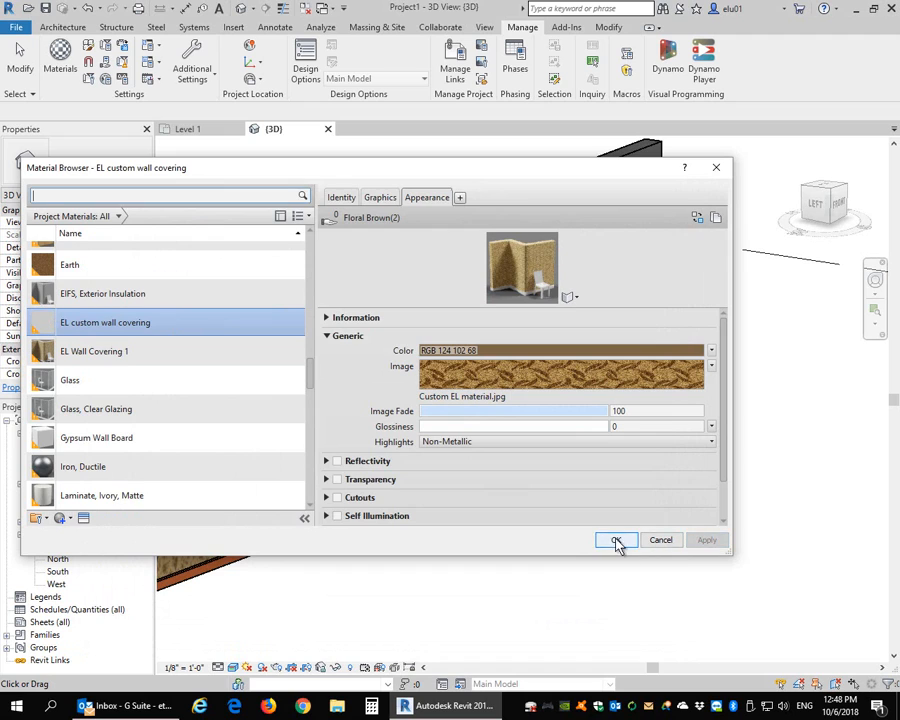
left_click(616, 541)
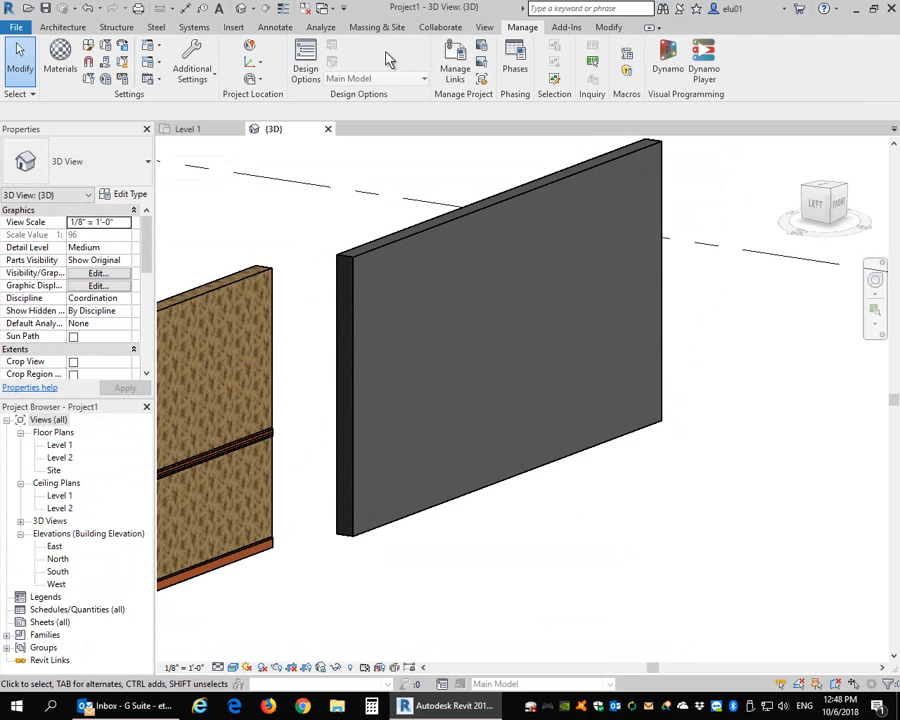
Step: Start the Paint tool, decline to save the project at the reminder and cancel the reminder interval options
left_click(610, 29)
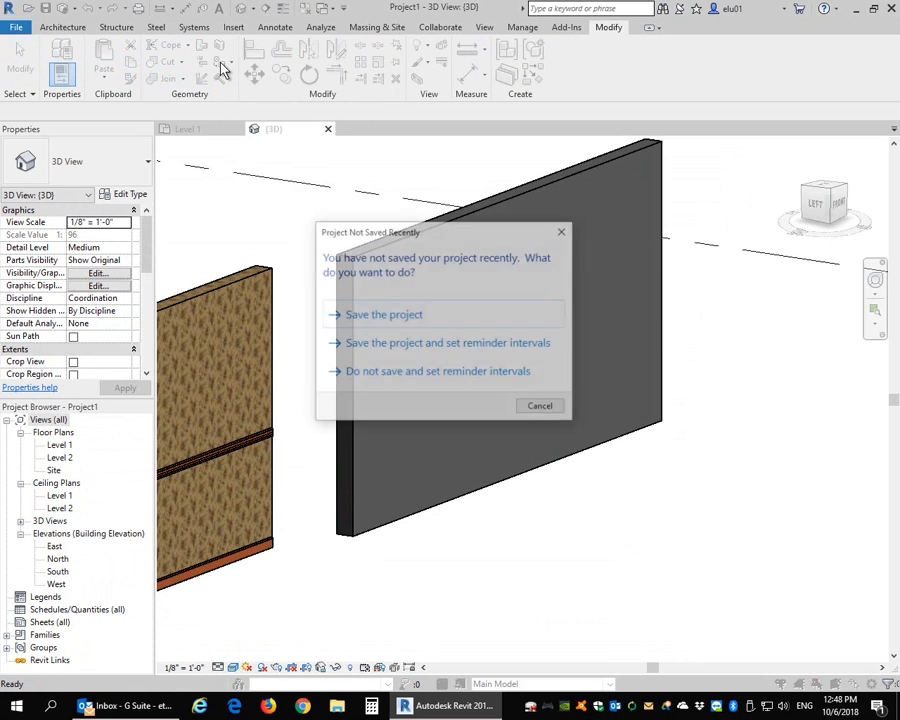
left_click(408, 375)
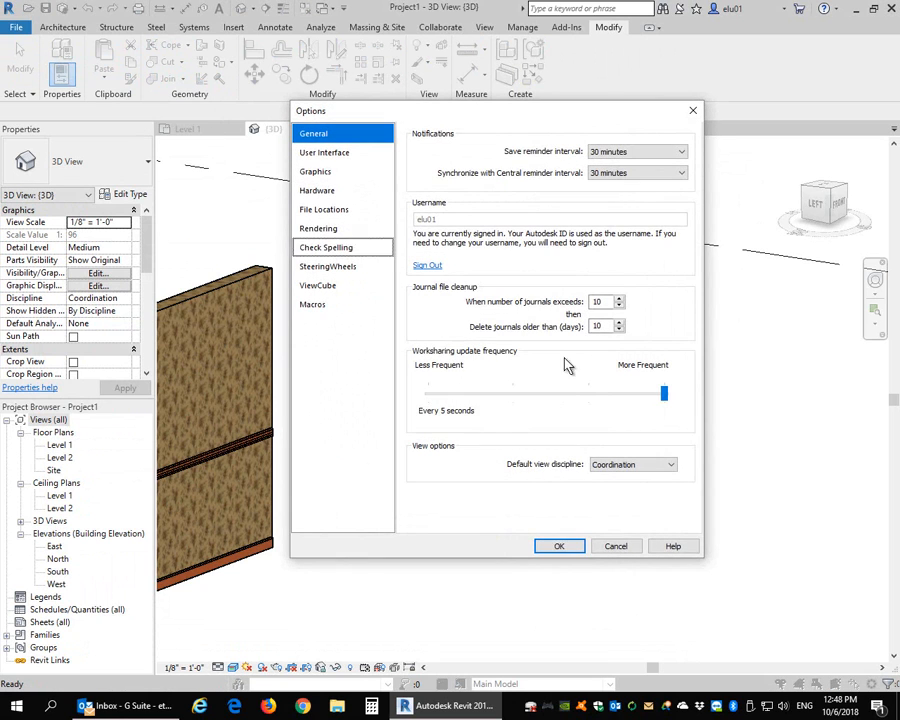
left_click(617, 545)
Step: Paint the large front face of the plain grey wall with EL custom wall covering and finish painting
scroll(140, 250, "up", 1)
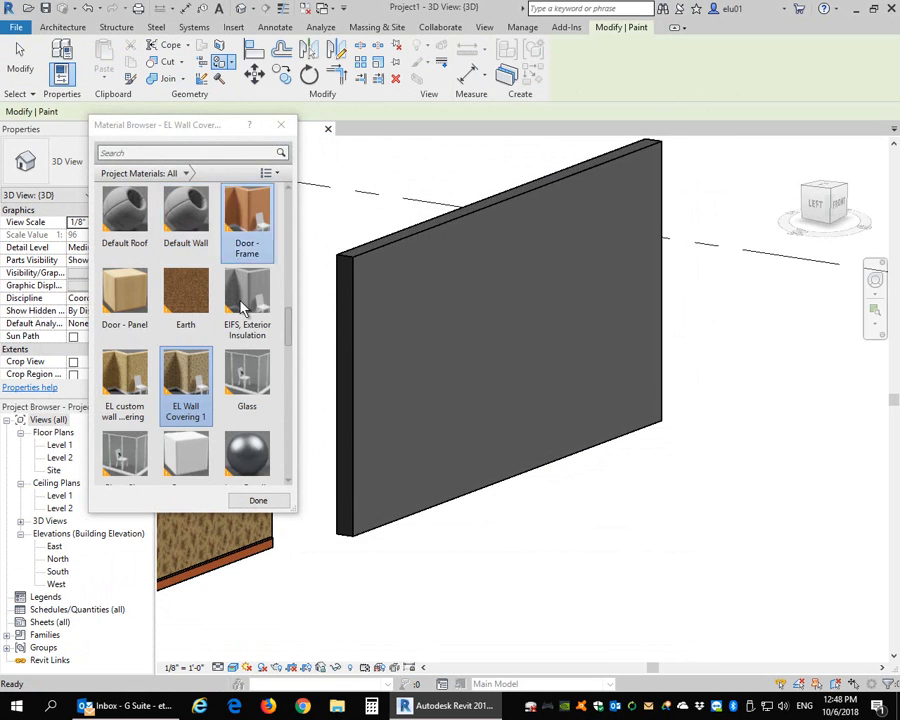
left_click(126, 300)
left_click(121, 404)
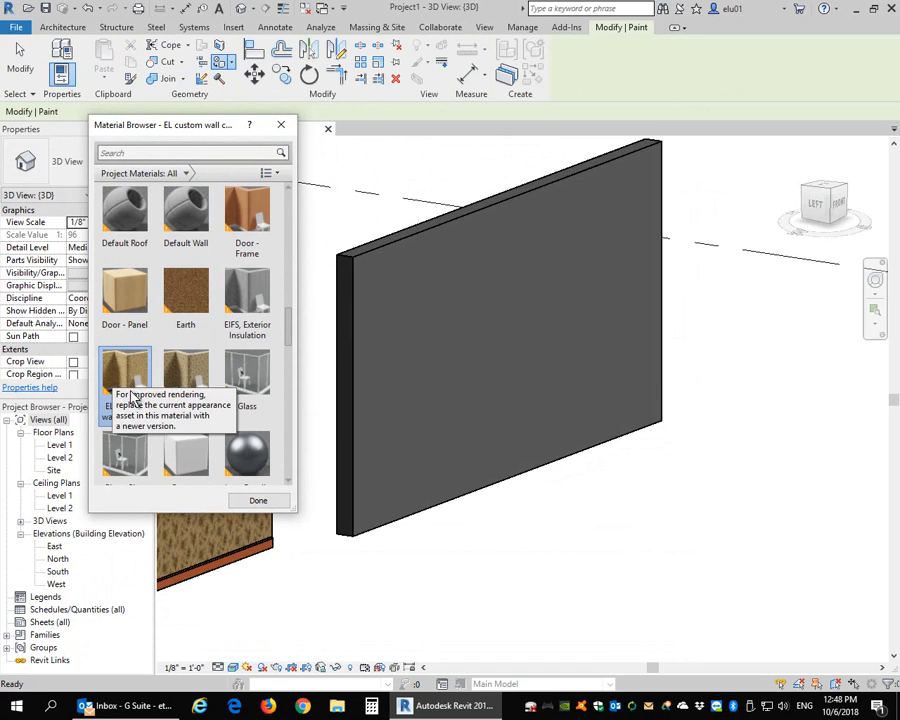
left_click(206, 416)
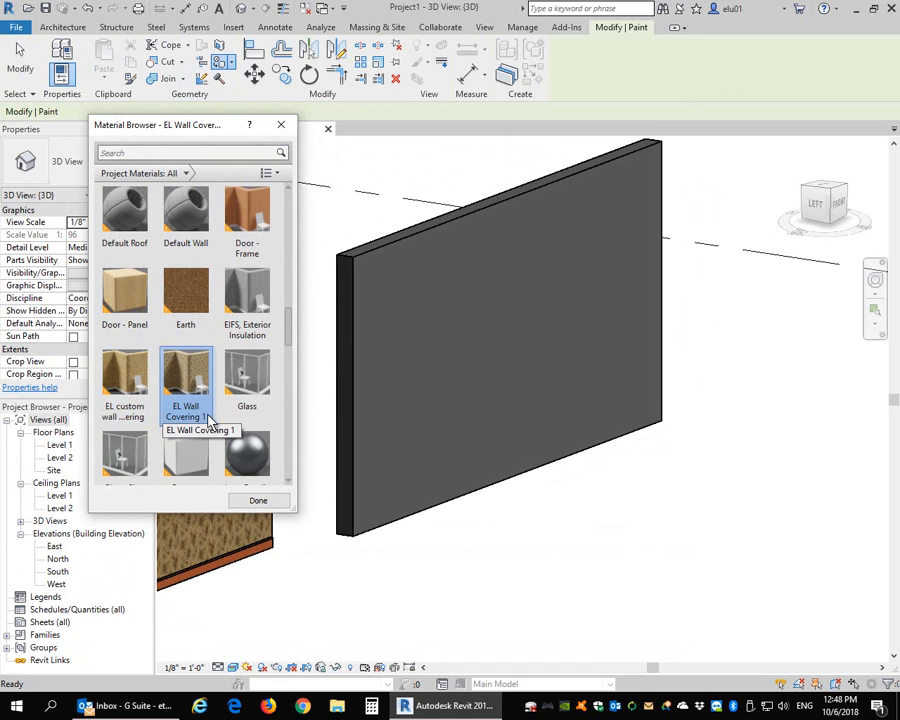
left_click(125, 410)
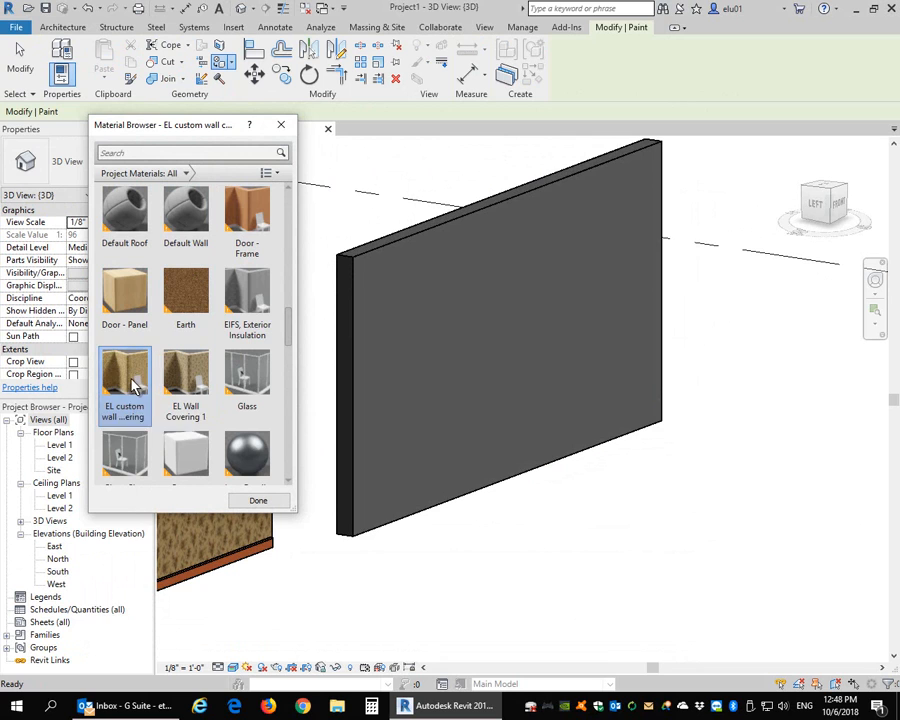
left_click(408, 312)
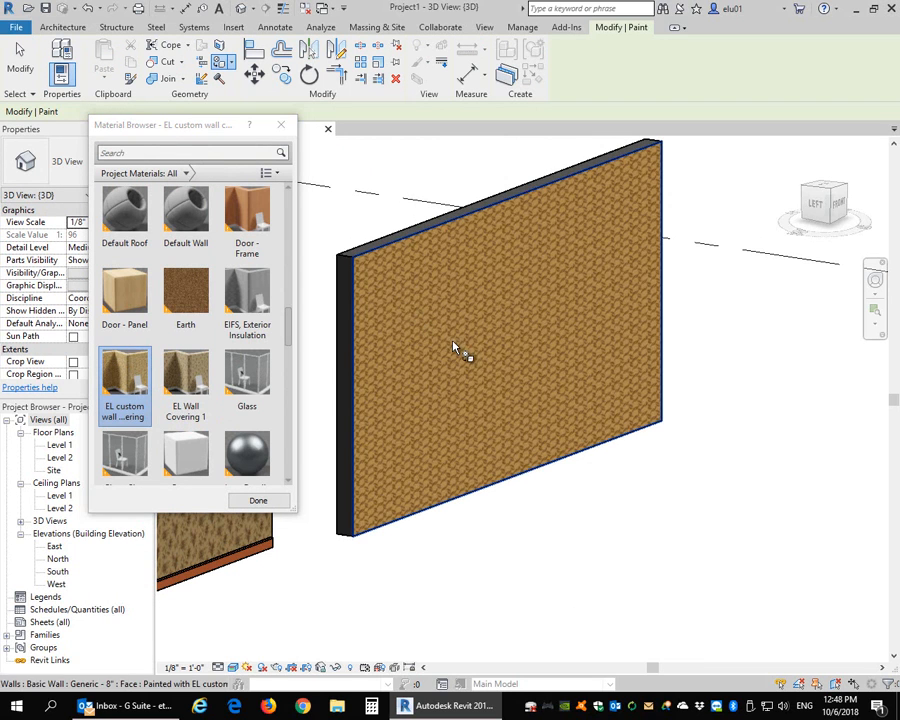
scroll(458, 402, "up", 3)
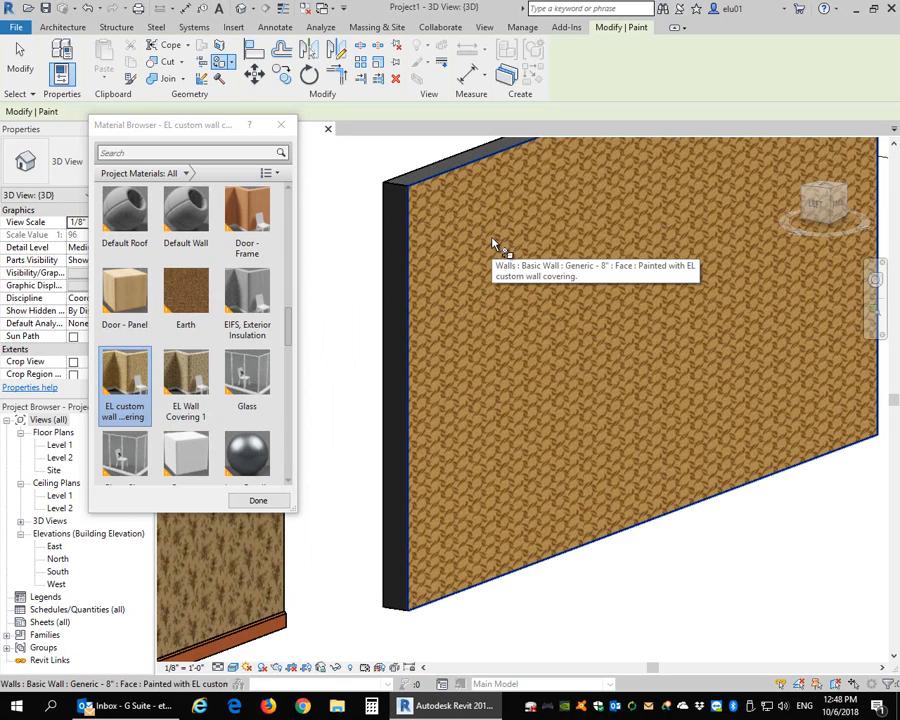
left_click(264, 502)
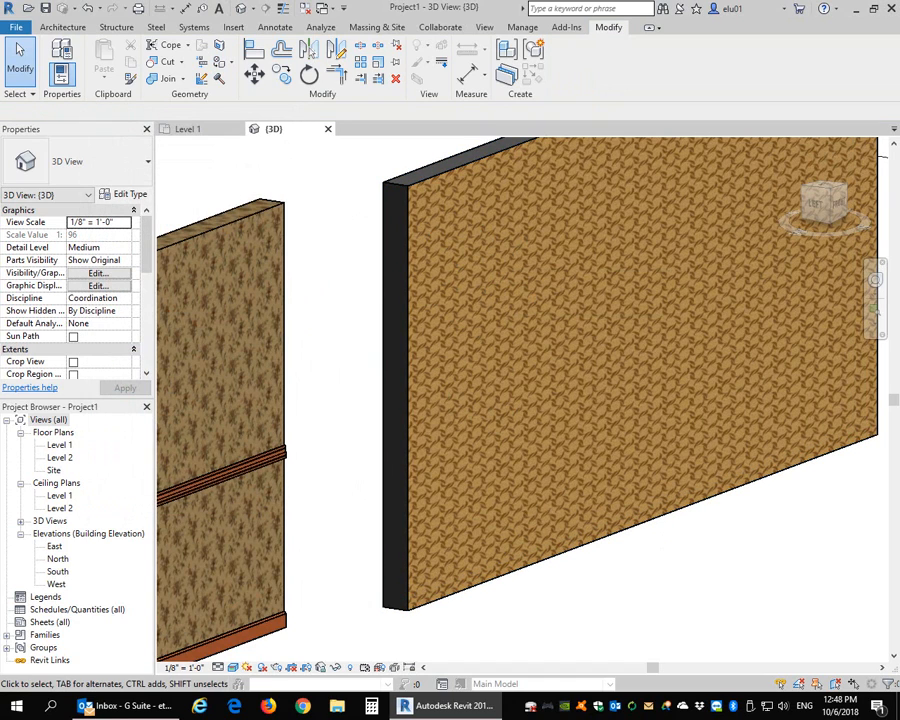